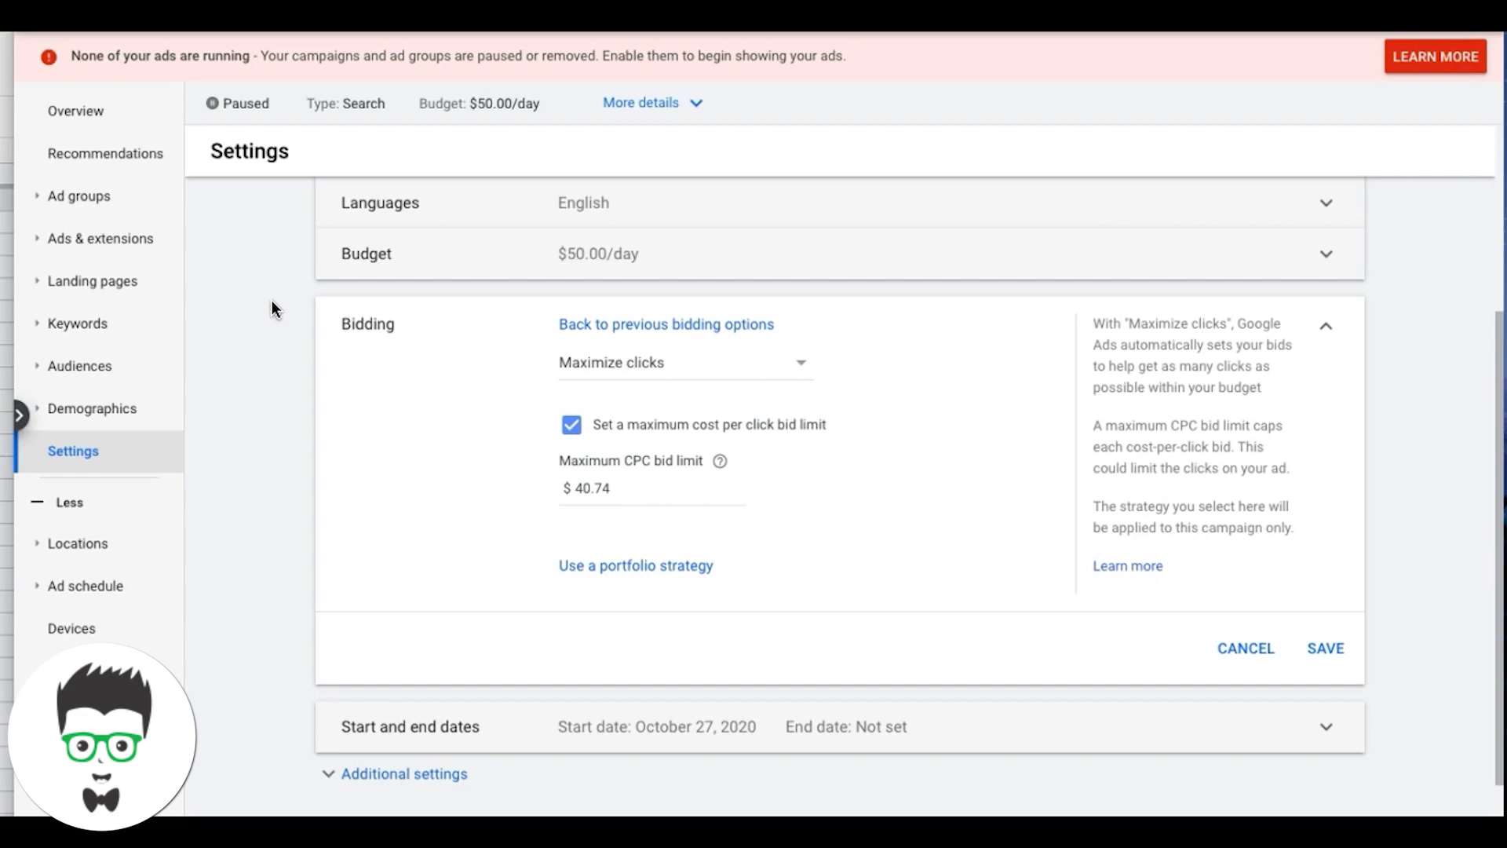
left_click(252, 427)
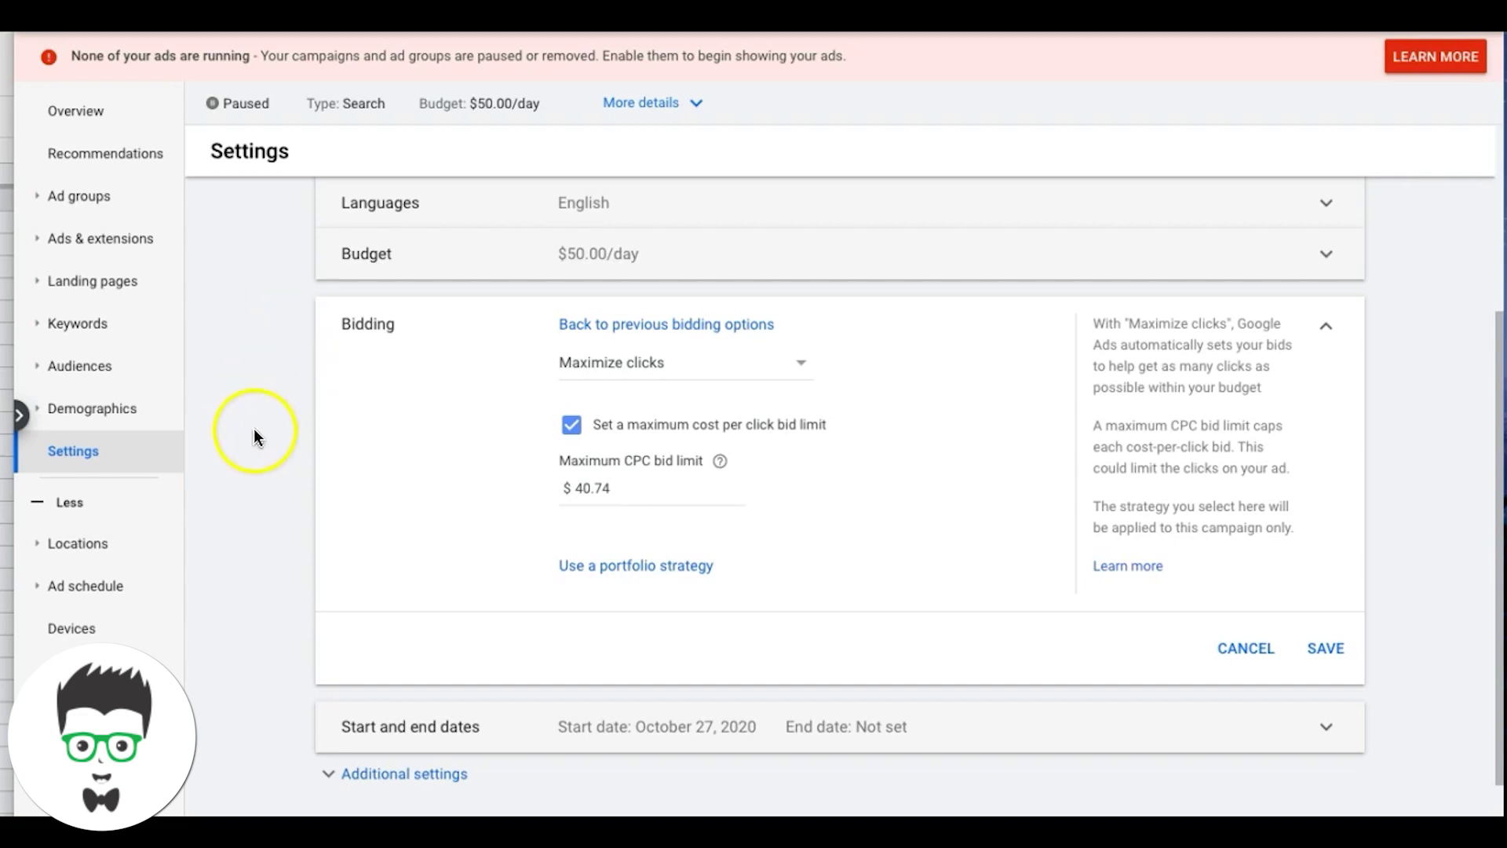
left_click(109, 460)
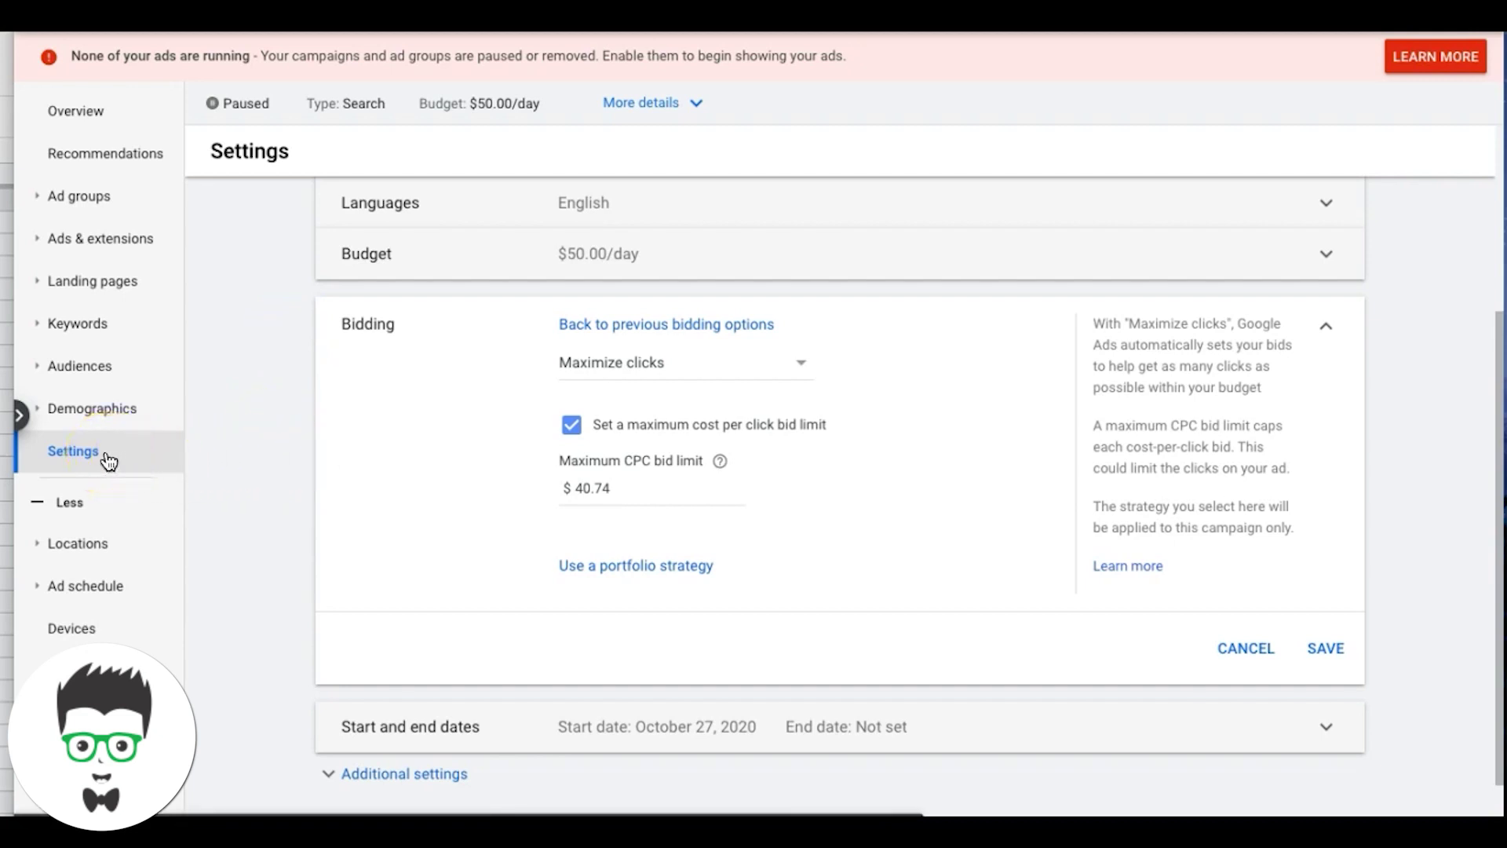
left_click(85, 459)
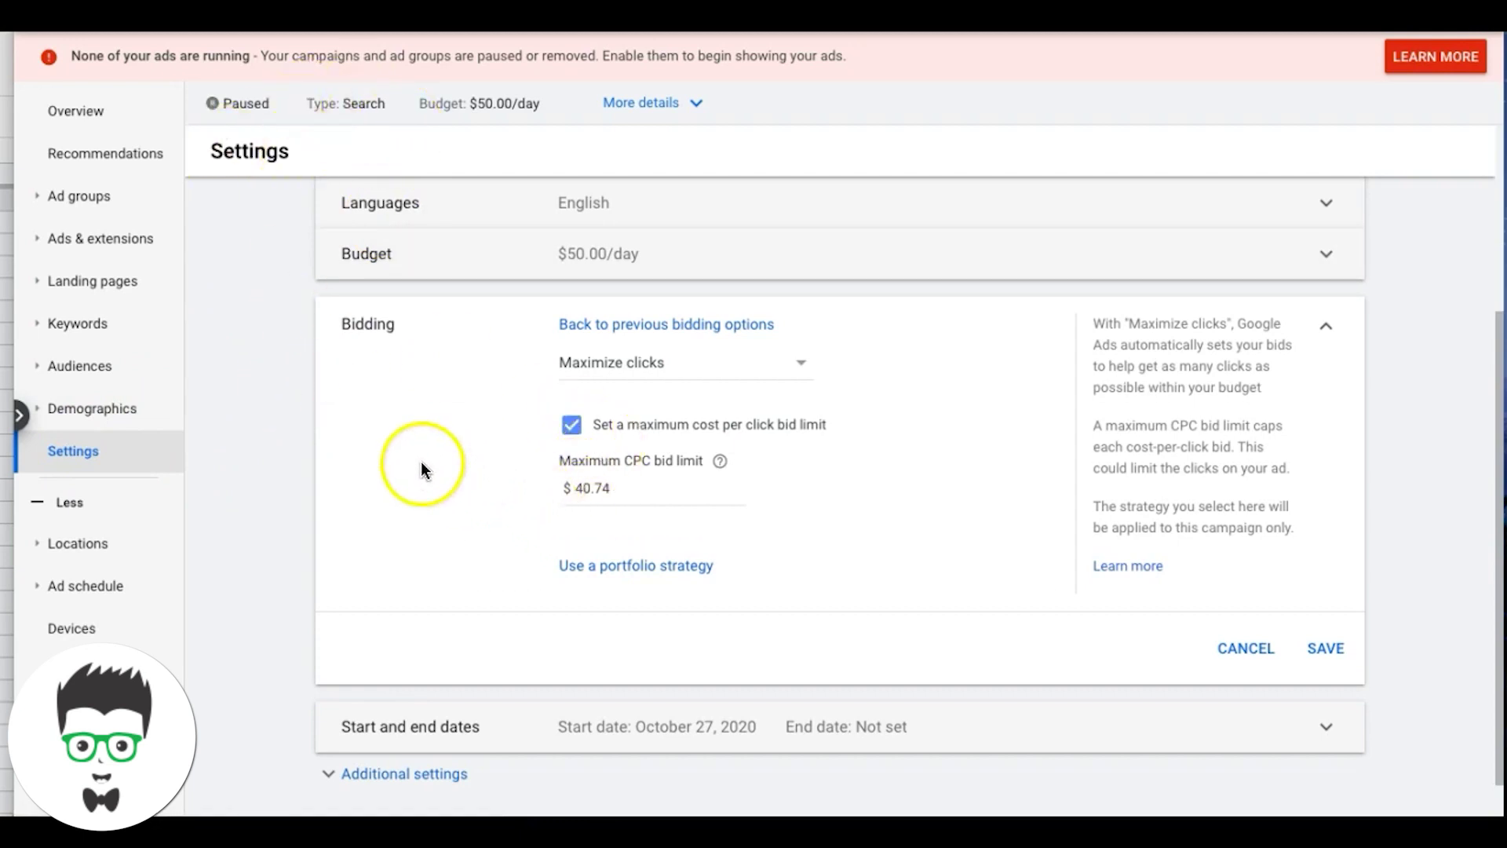
left_click(78, 455)
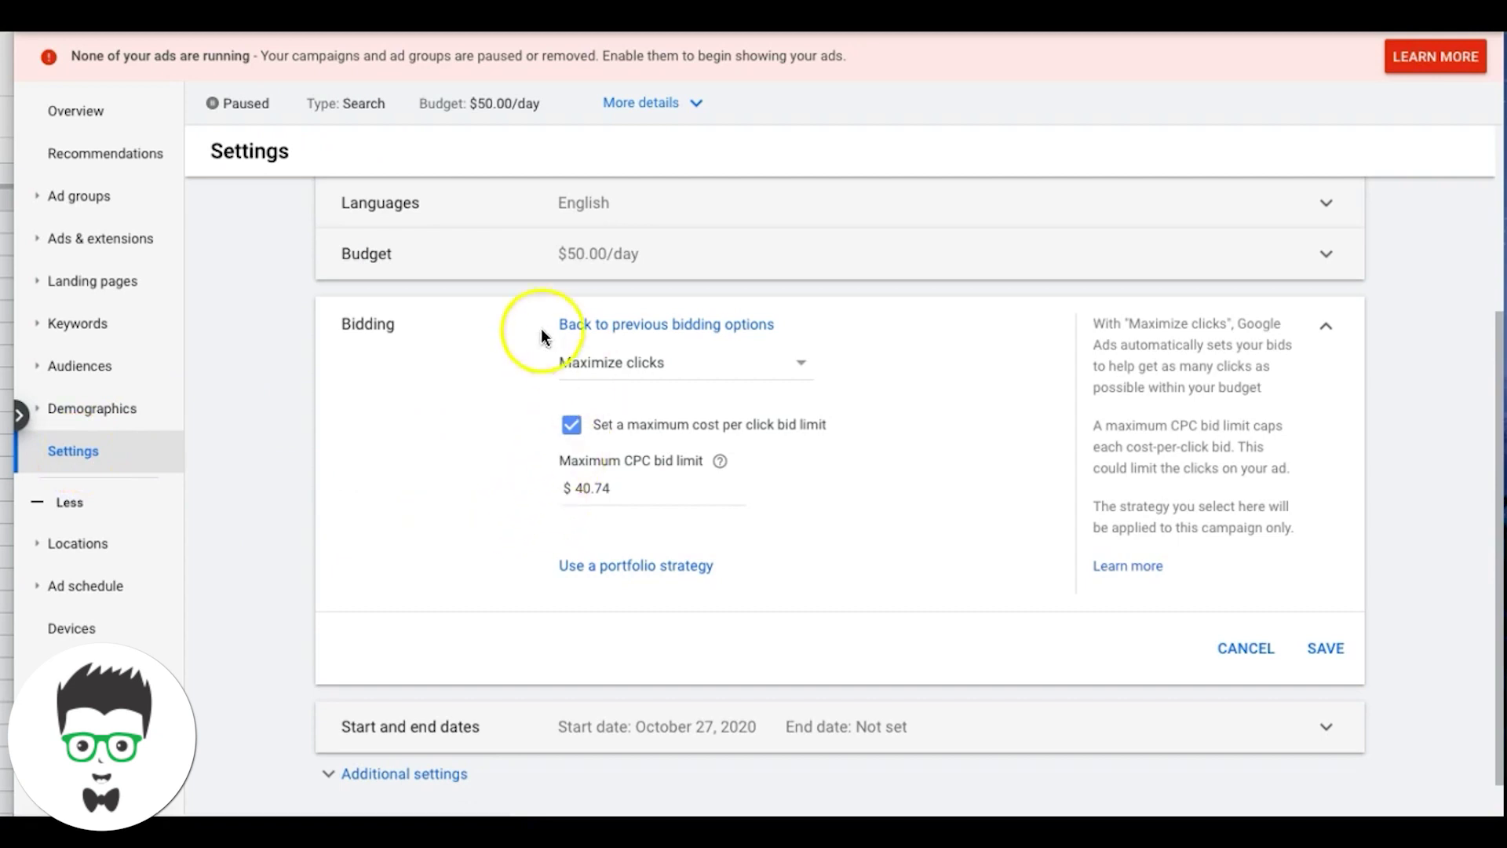
Change the campaign's bidding strategy to Target CPA with a target of $40
scroll(303, 435, "up", 4)
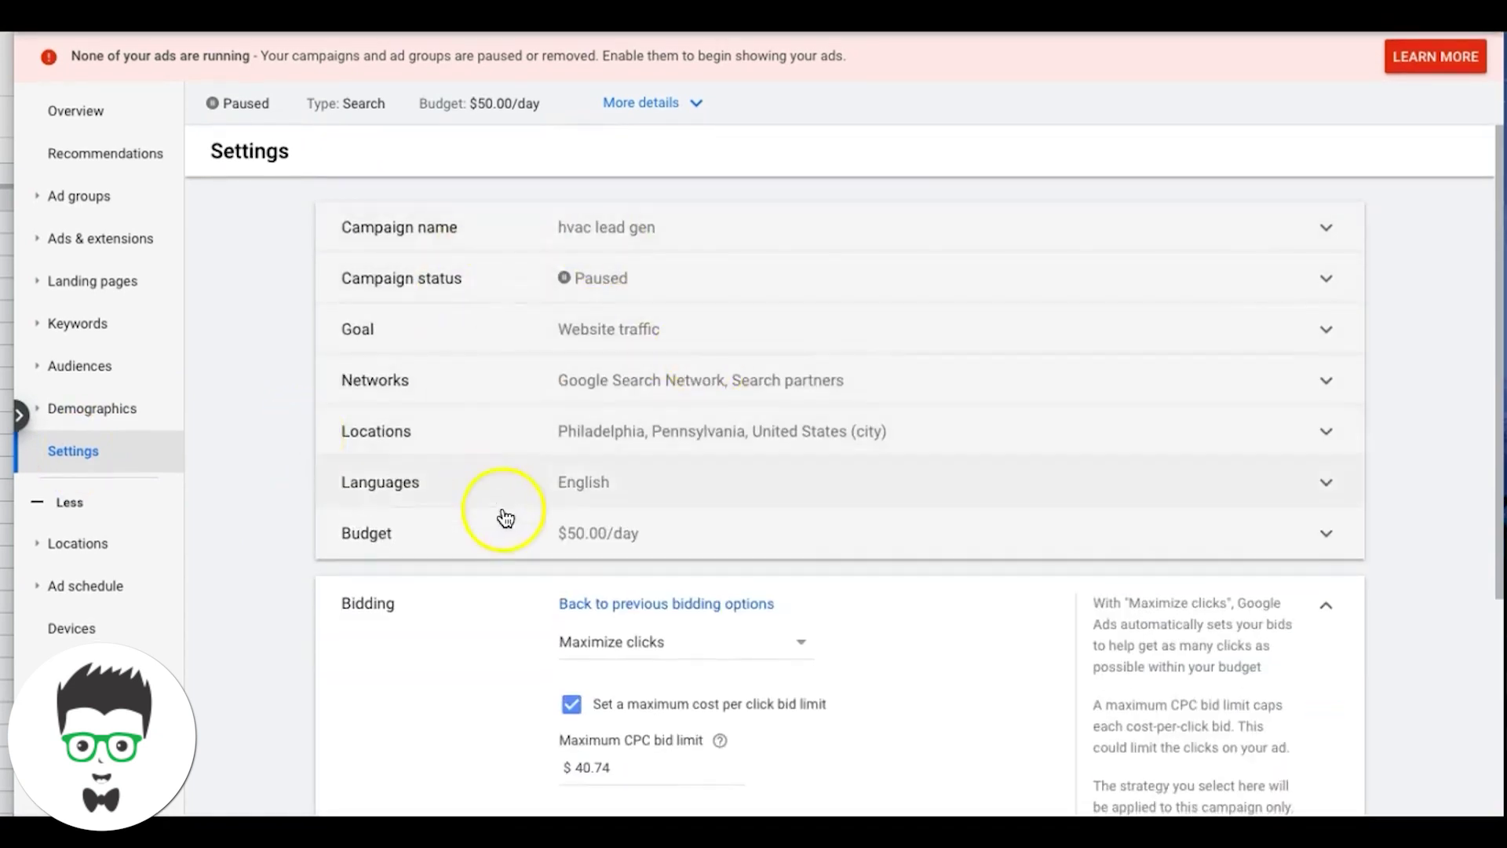
scroll(346, 392, "down", 4)
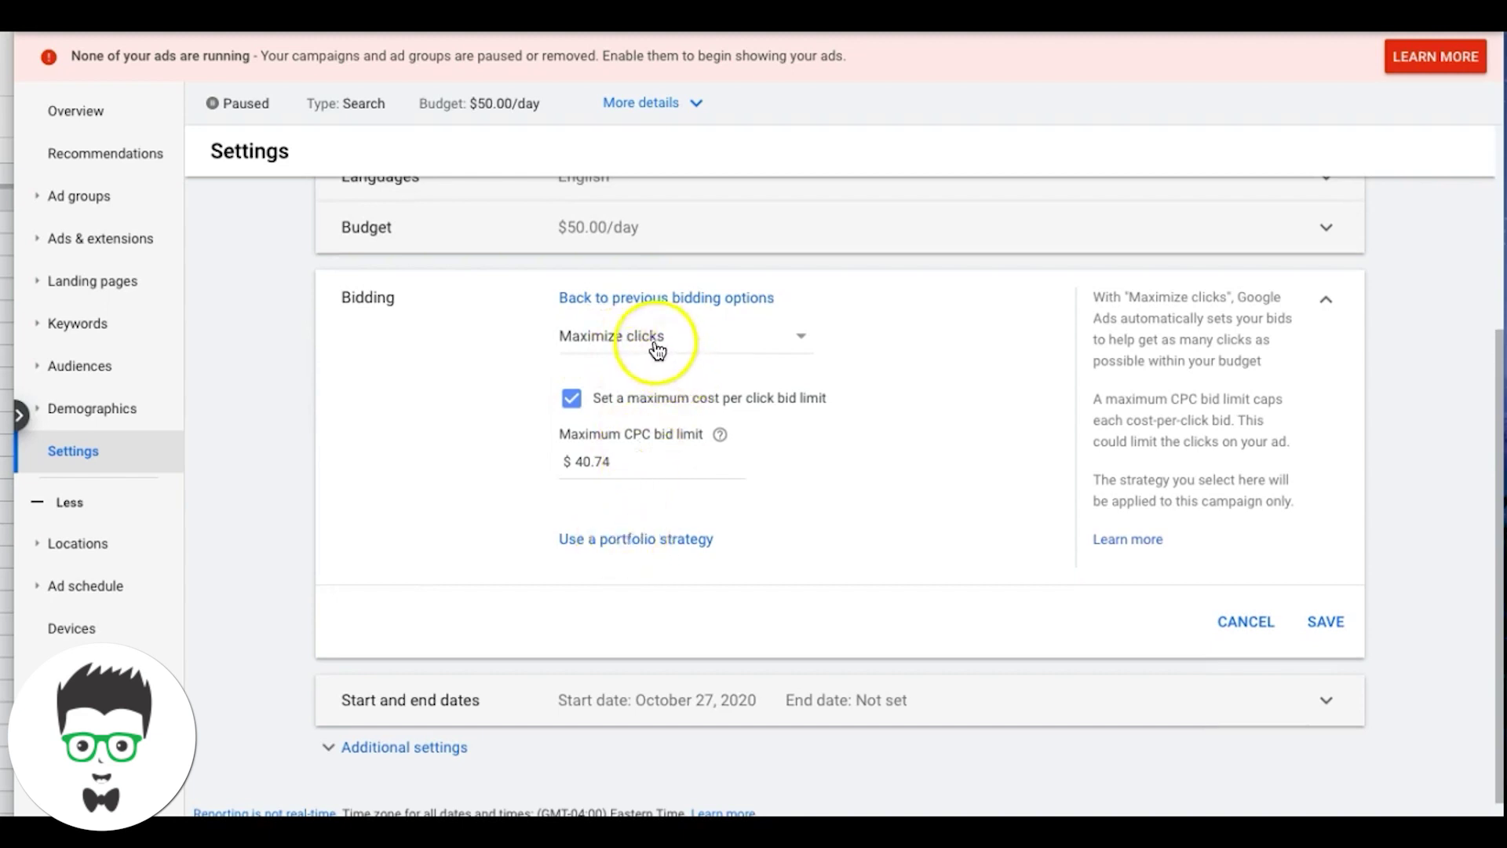
left_click(657, 350)
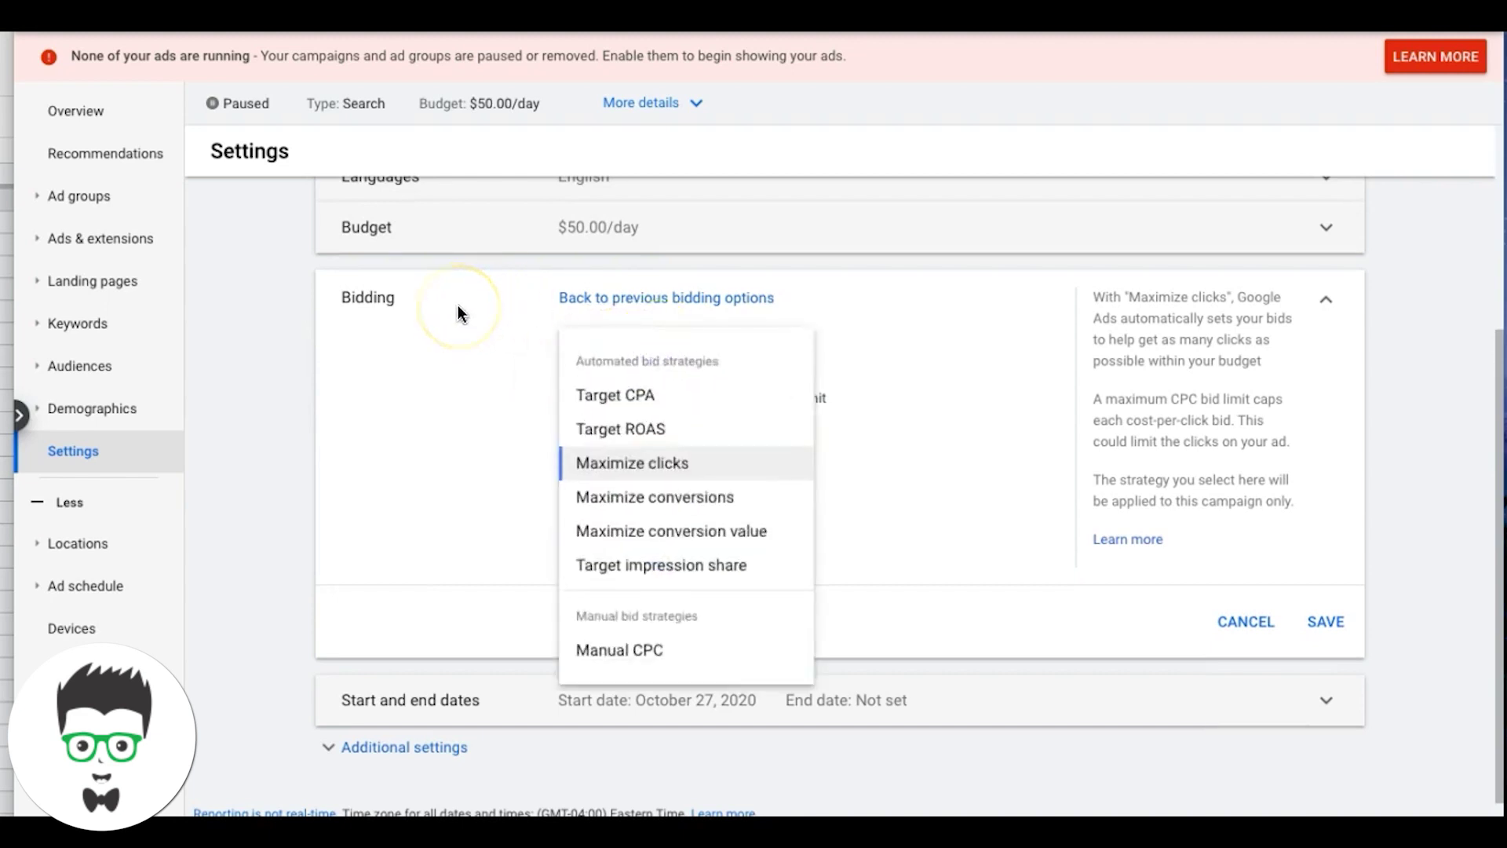
mouse_move(680, 404)
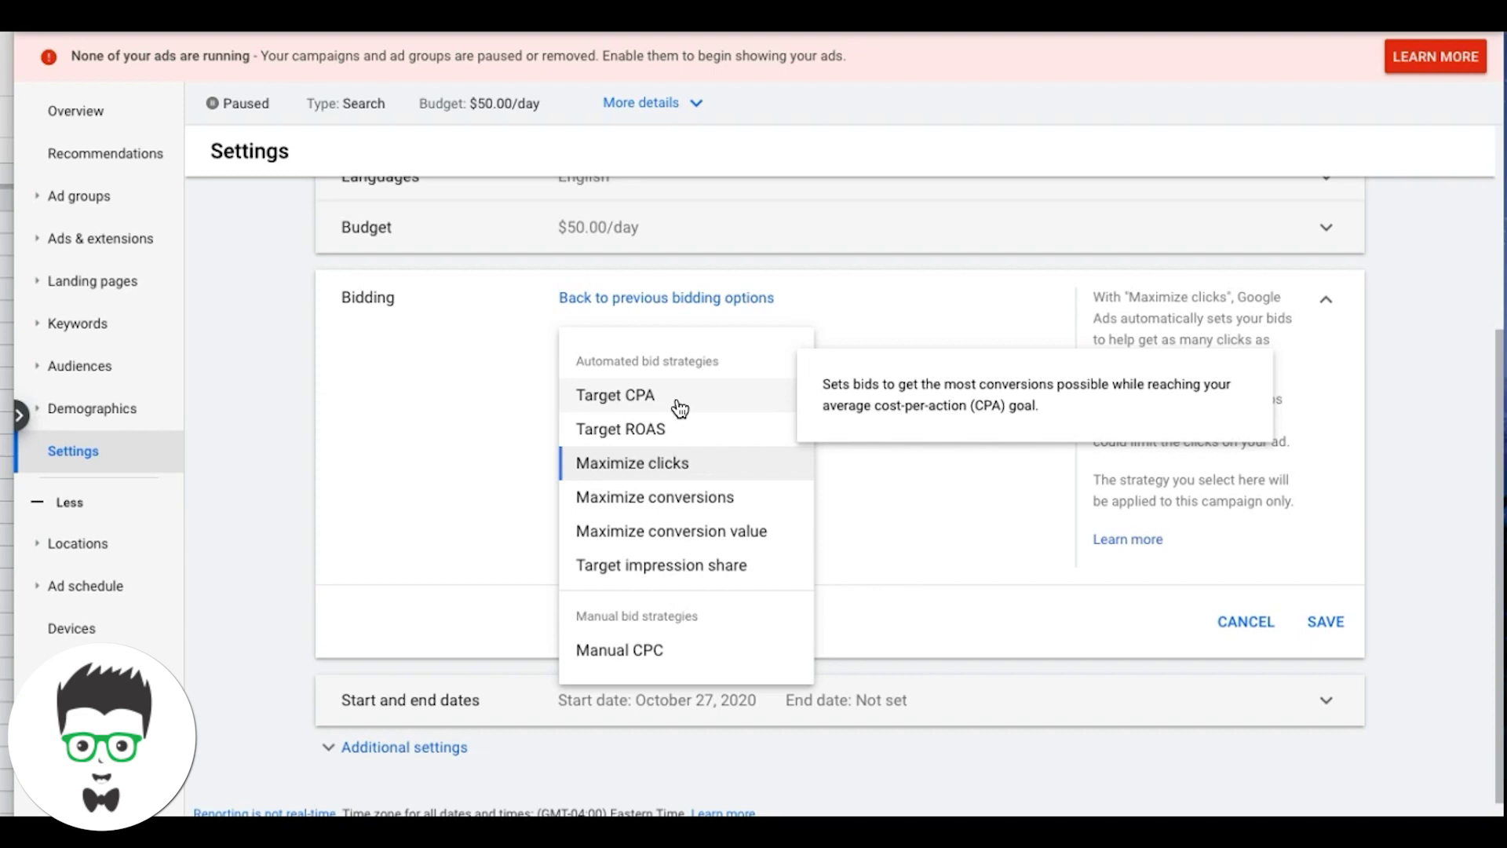
left_click(641, 395)
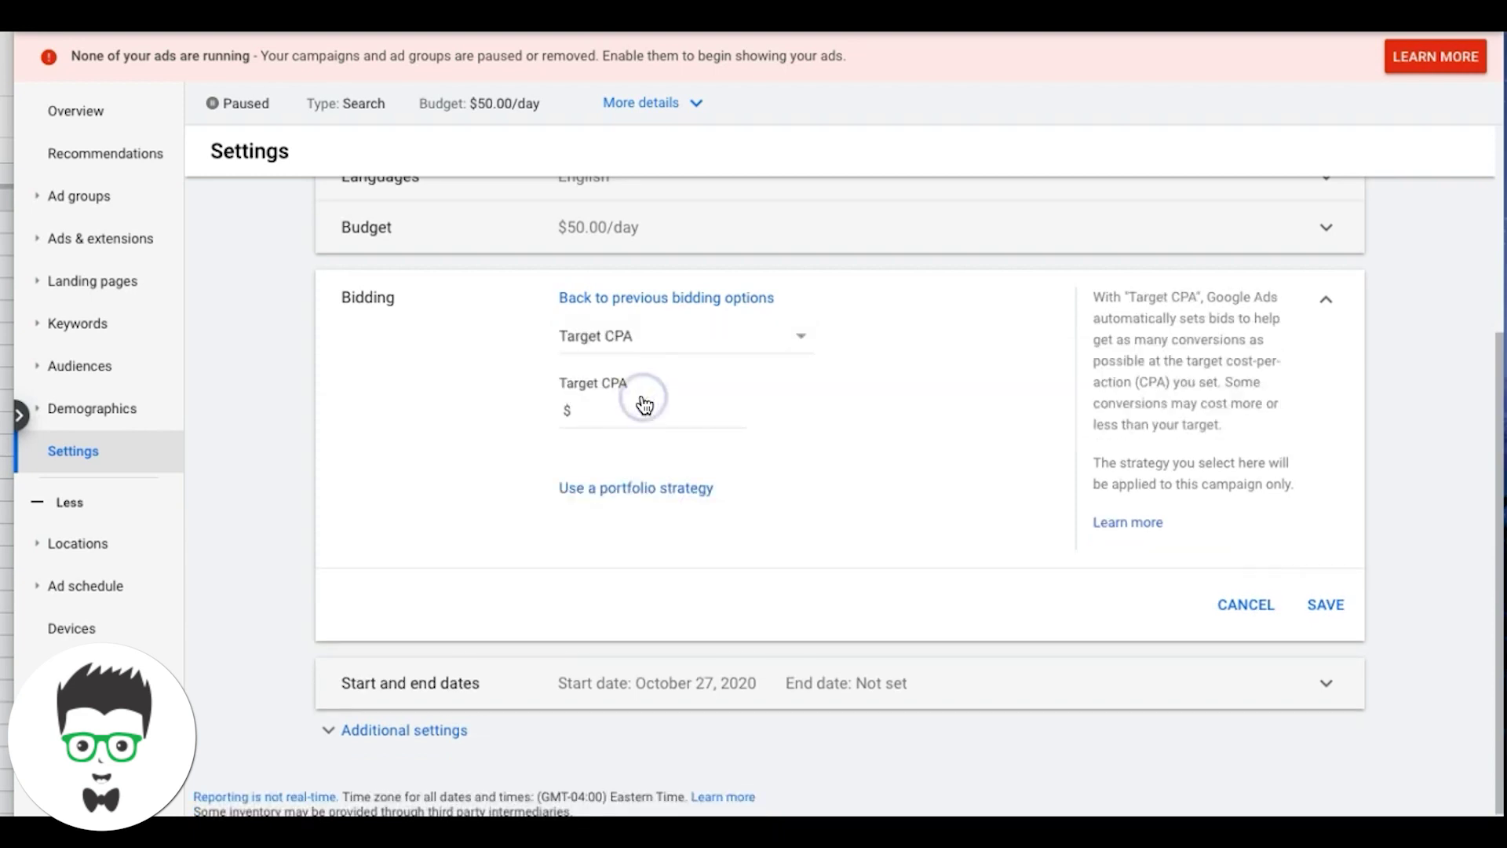
left_click(598, 410)
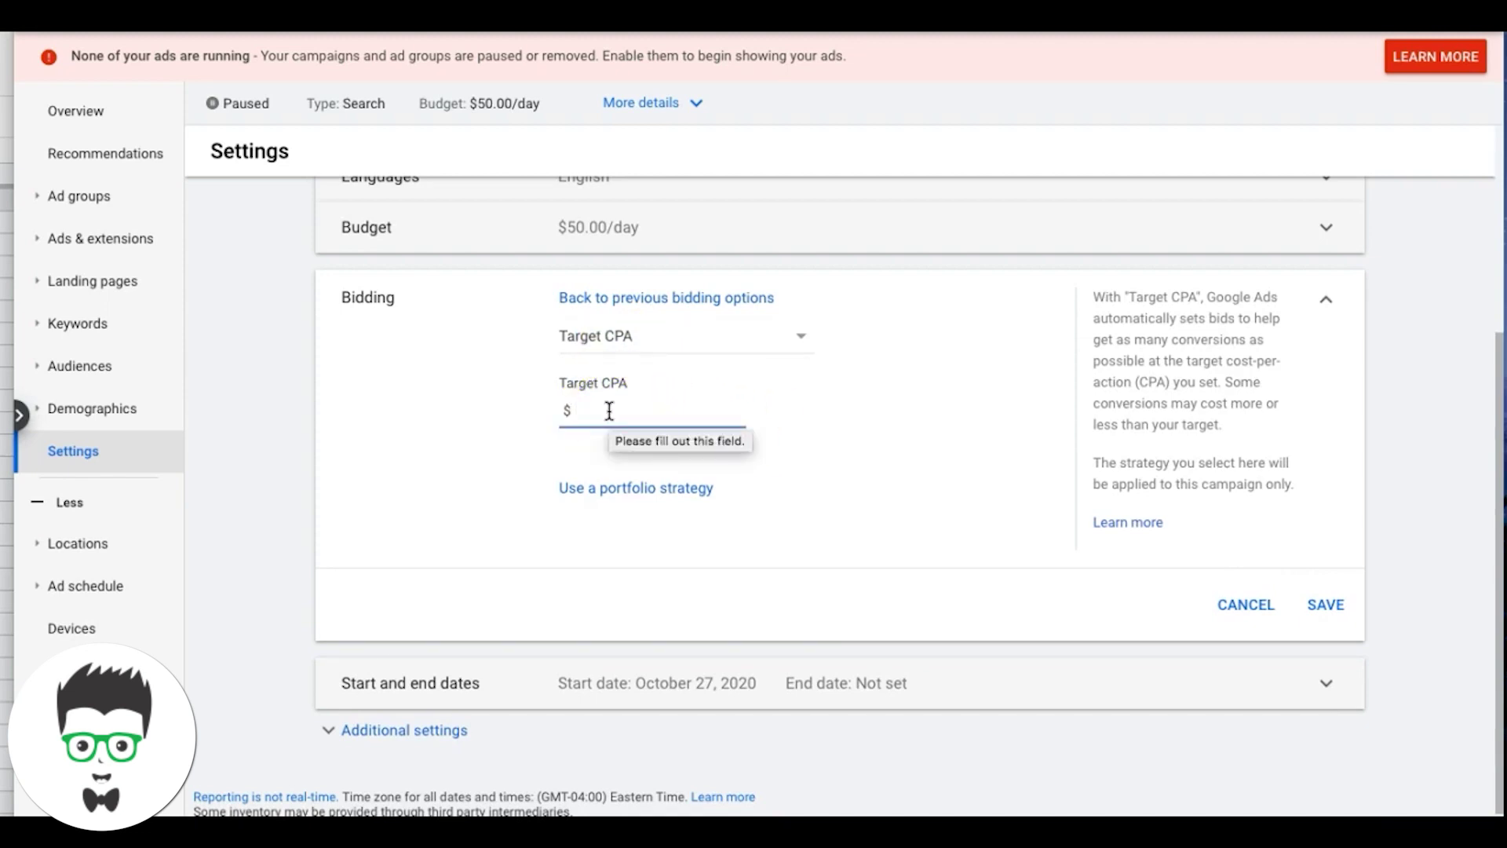
type("40")
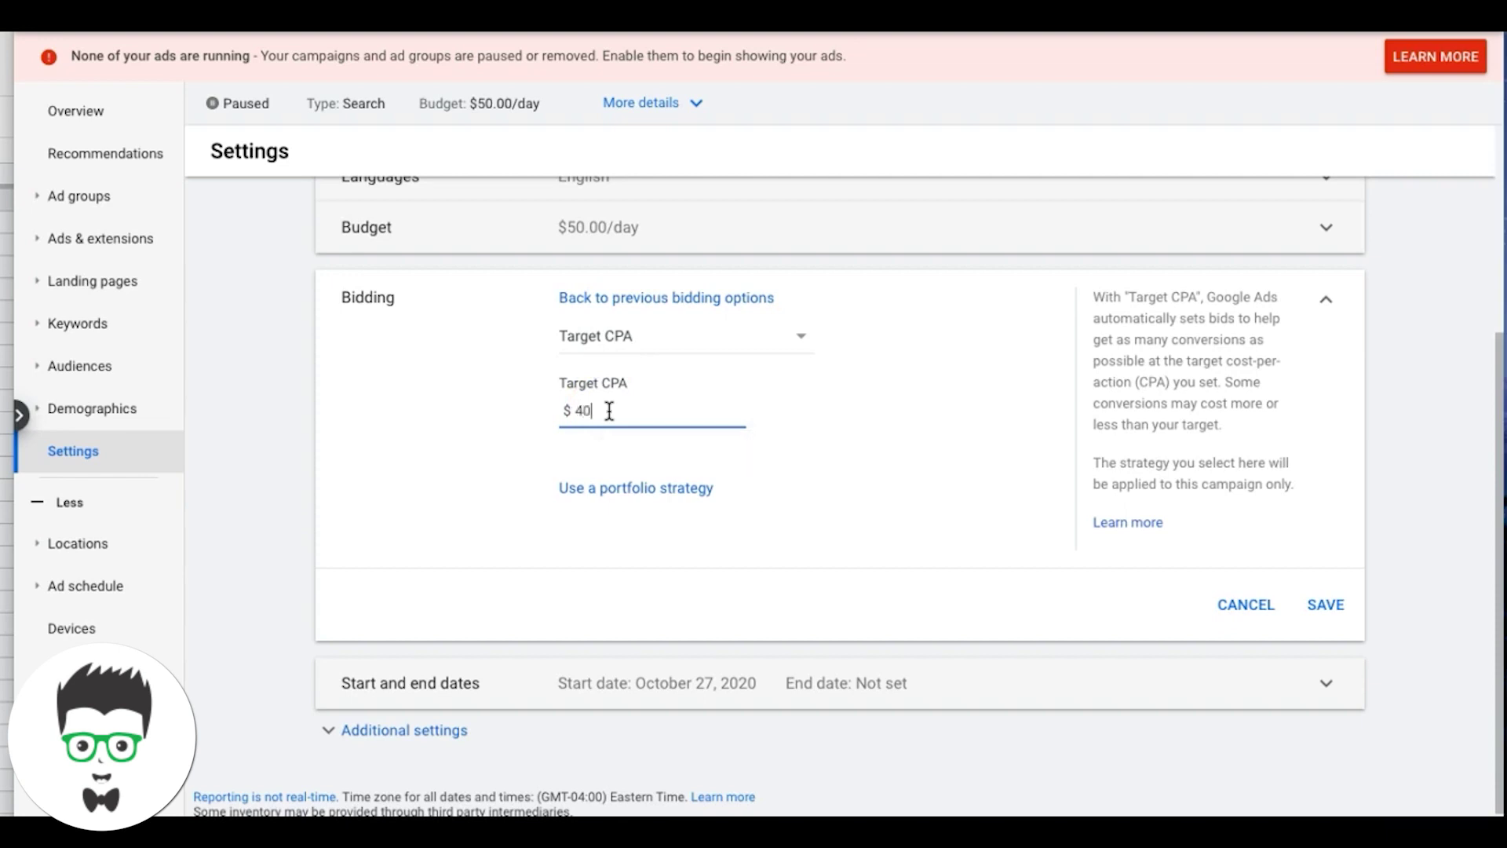
left_click(611, 422)
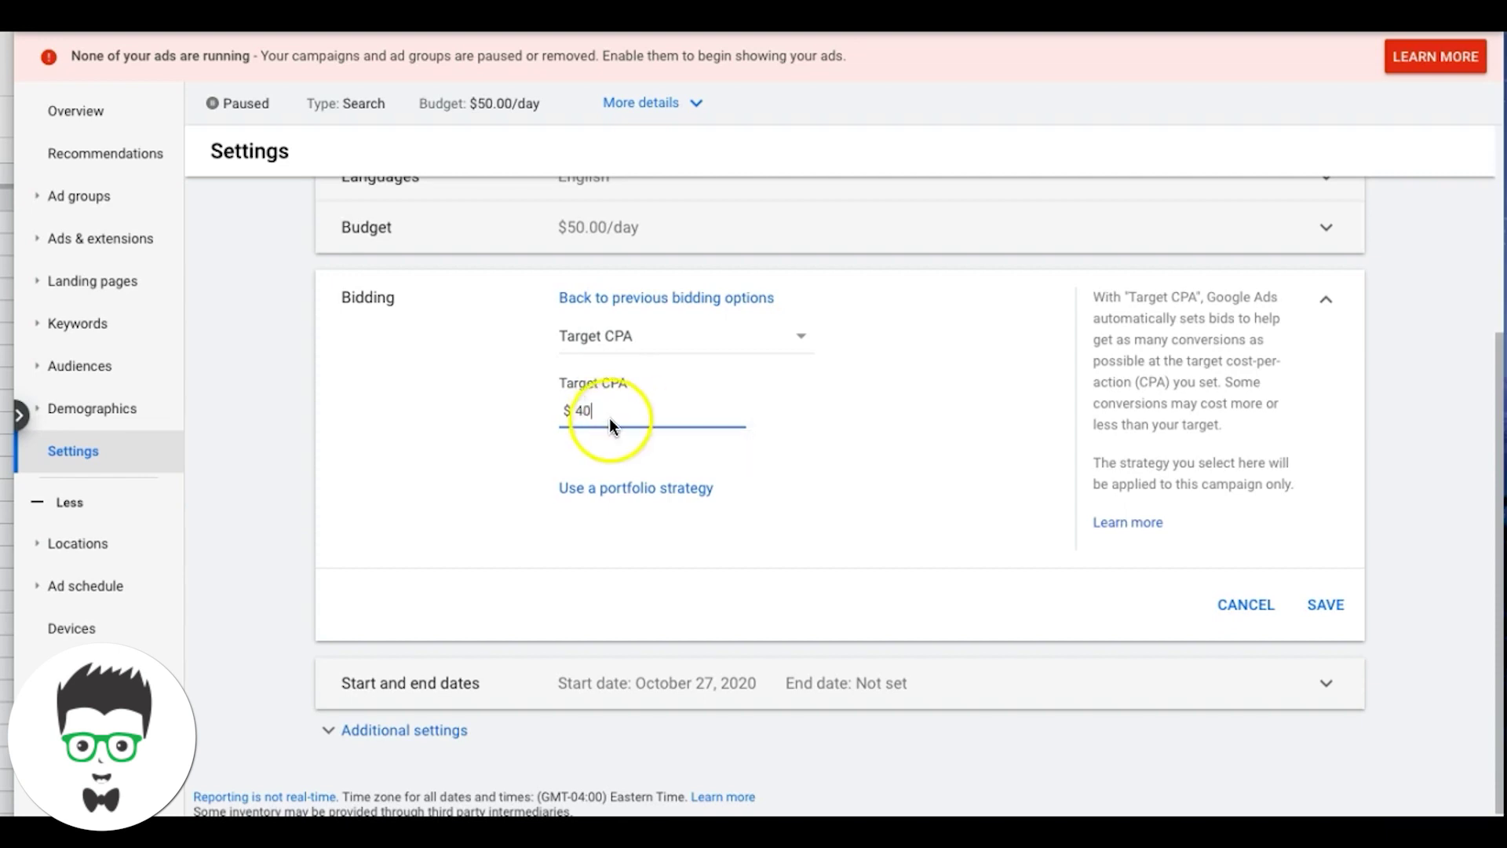
left_click(596, 413)
left_click(616, 413)
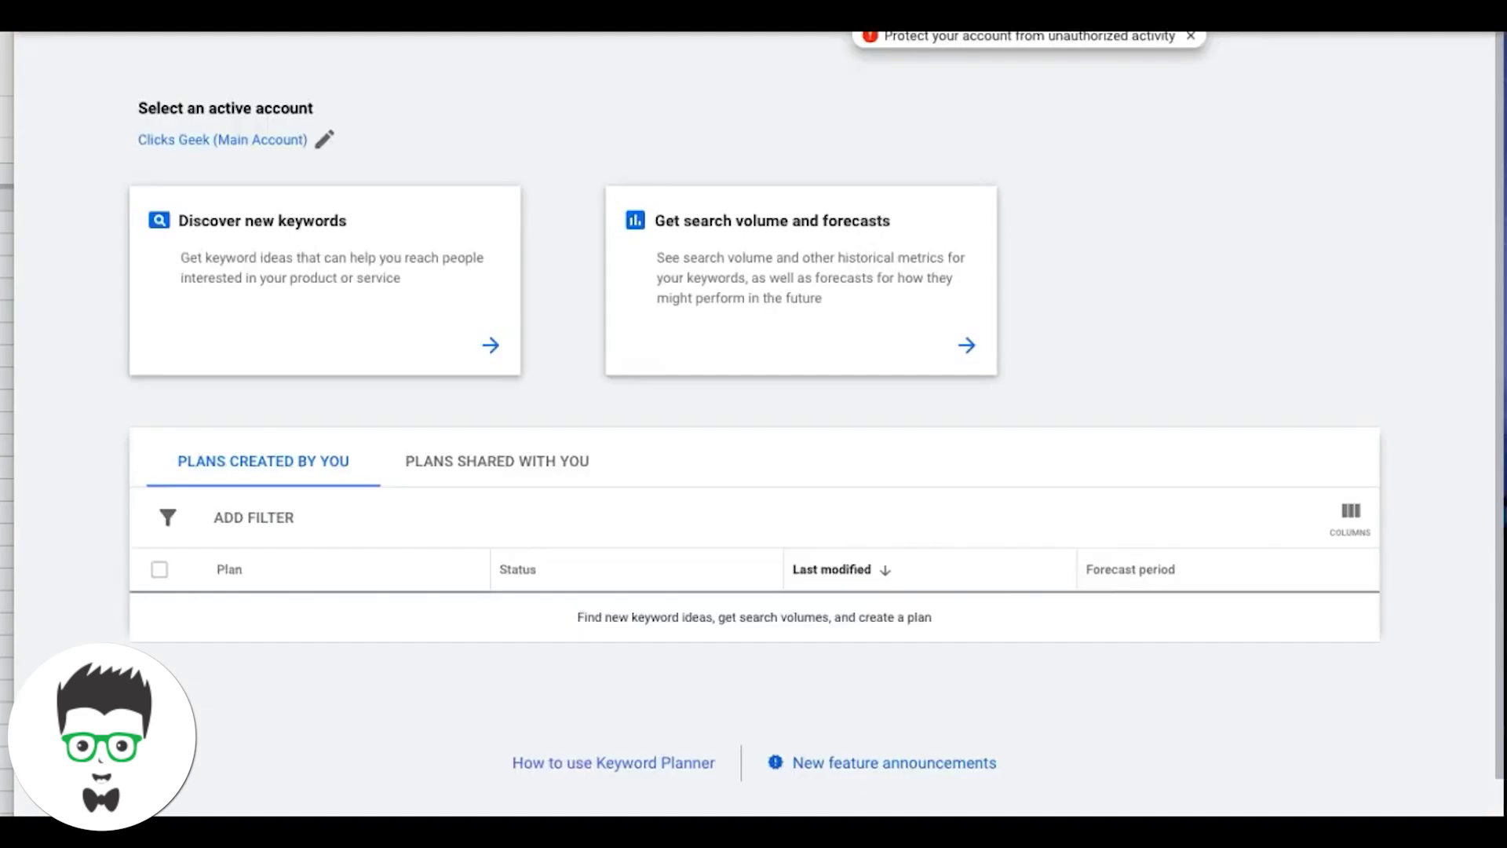
Discover new keywords for "hvac services" and review the low and high top of page bid ranges in the keyword ideas
left_click(330, 292)
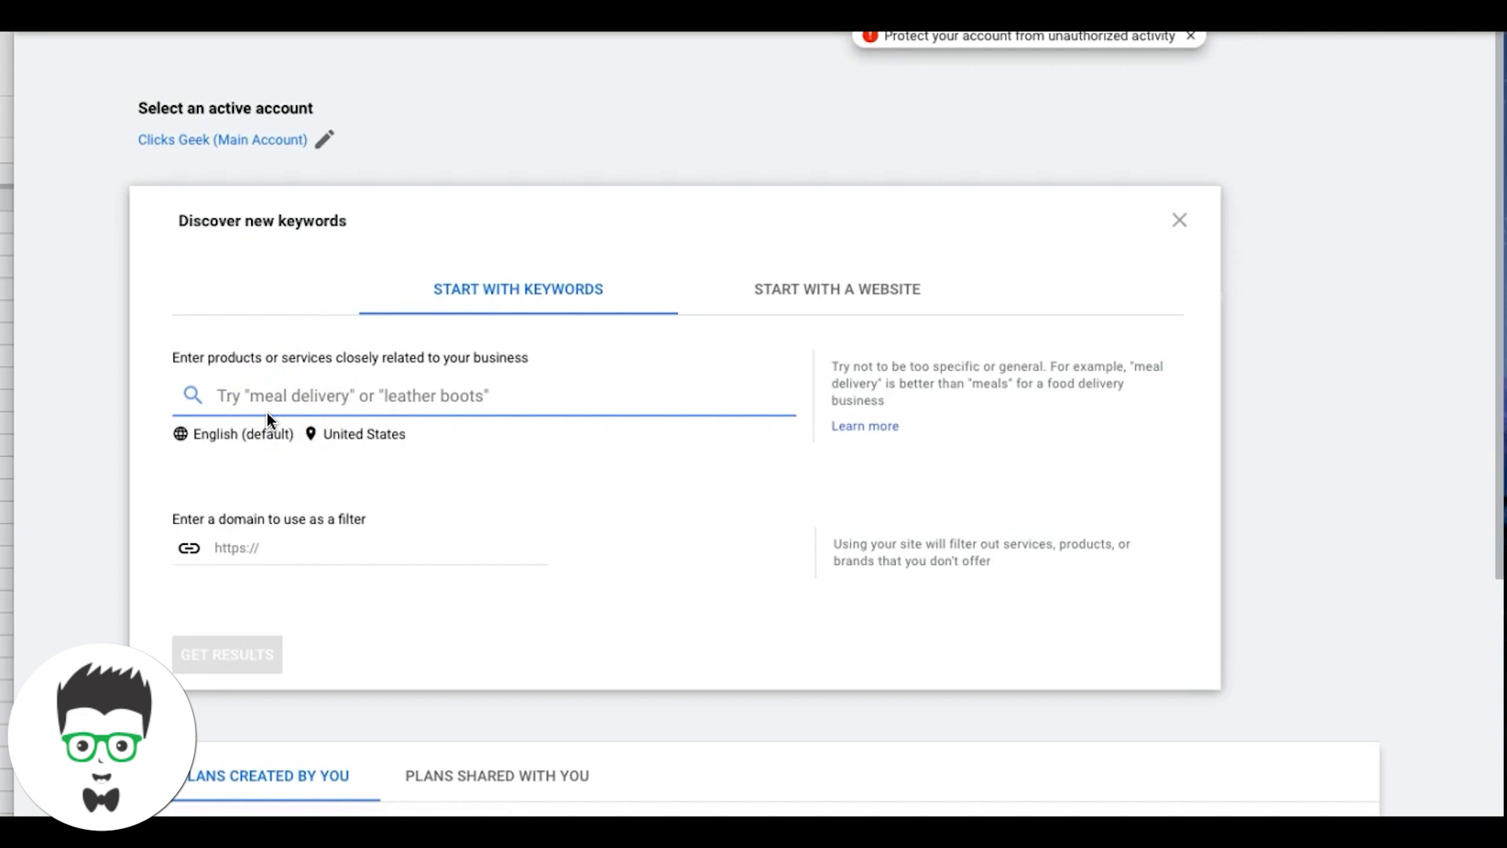
type("hvac")
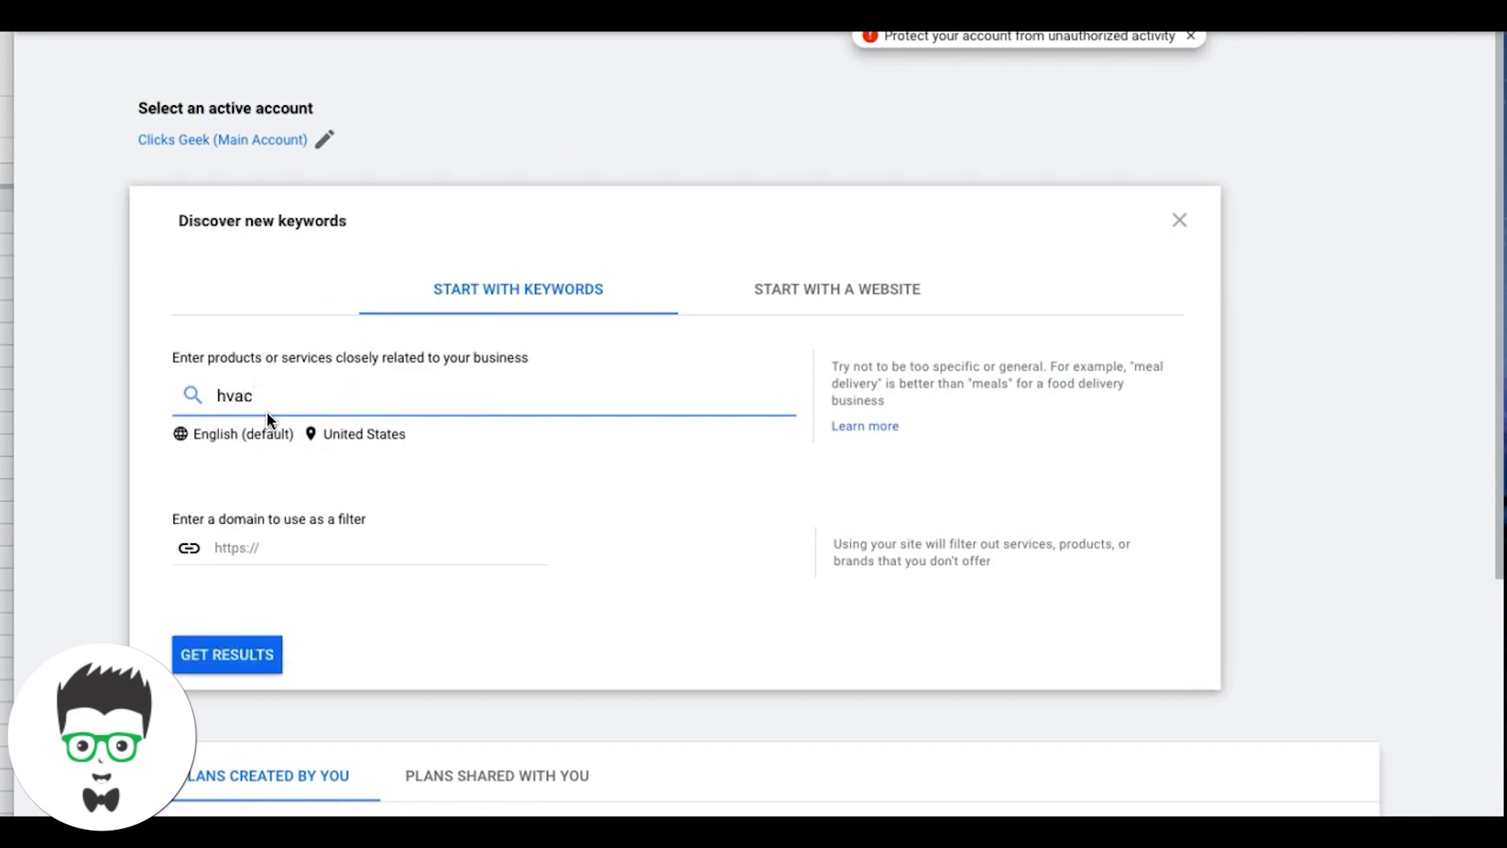
type(" services")
left_click(235, 654)
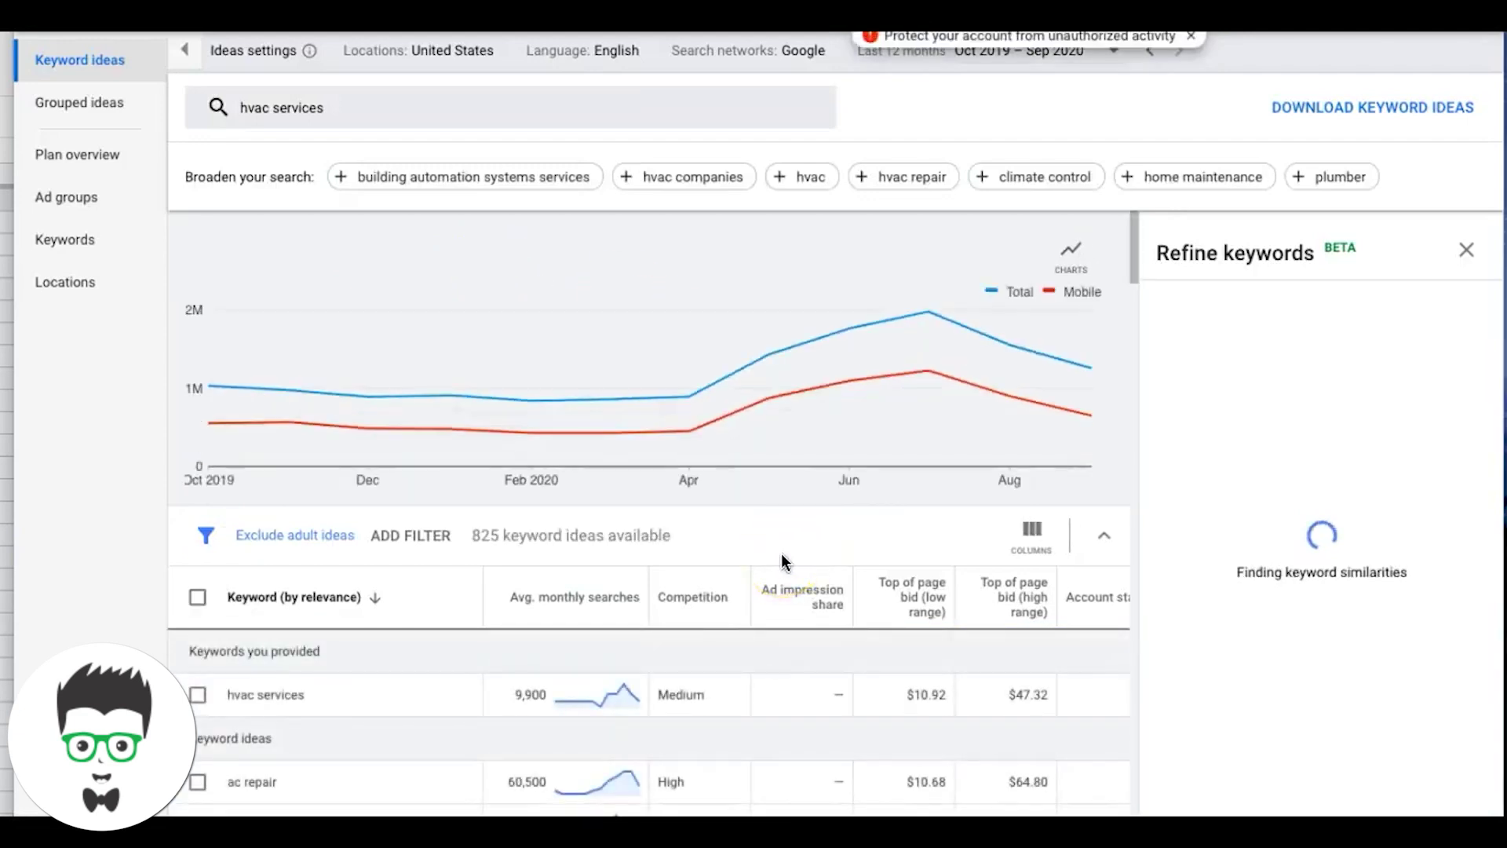
scroll(782, 558, "down", 2)
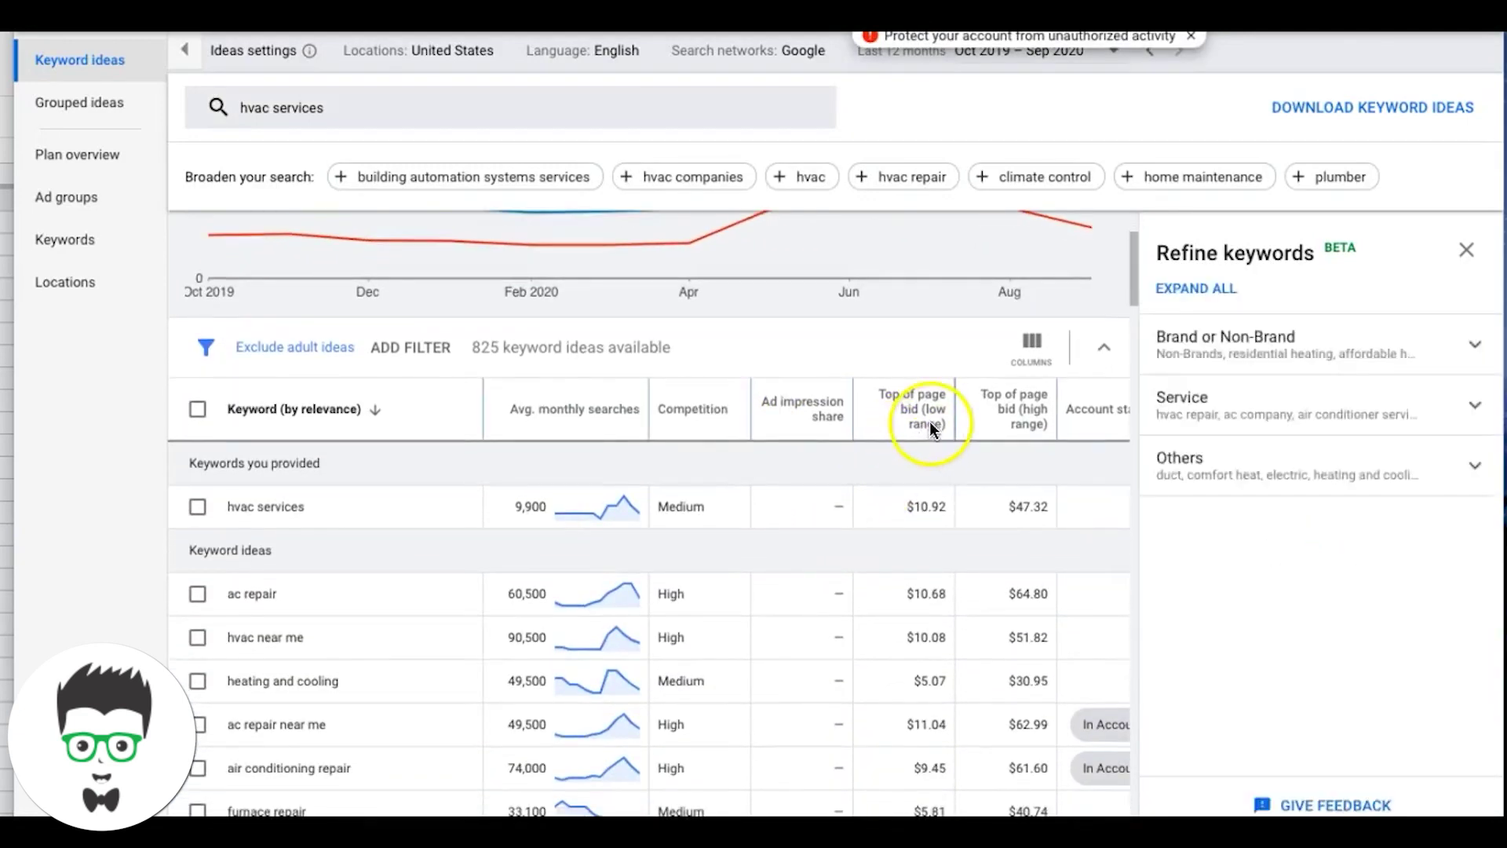
mouse_move(1028, 433)
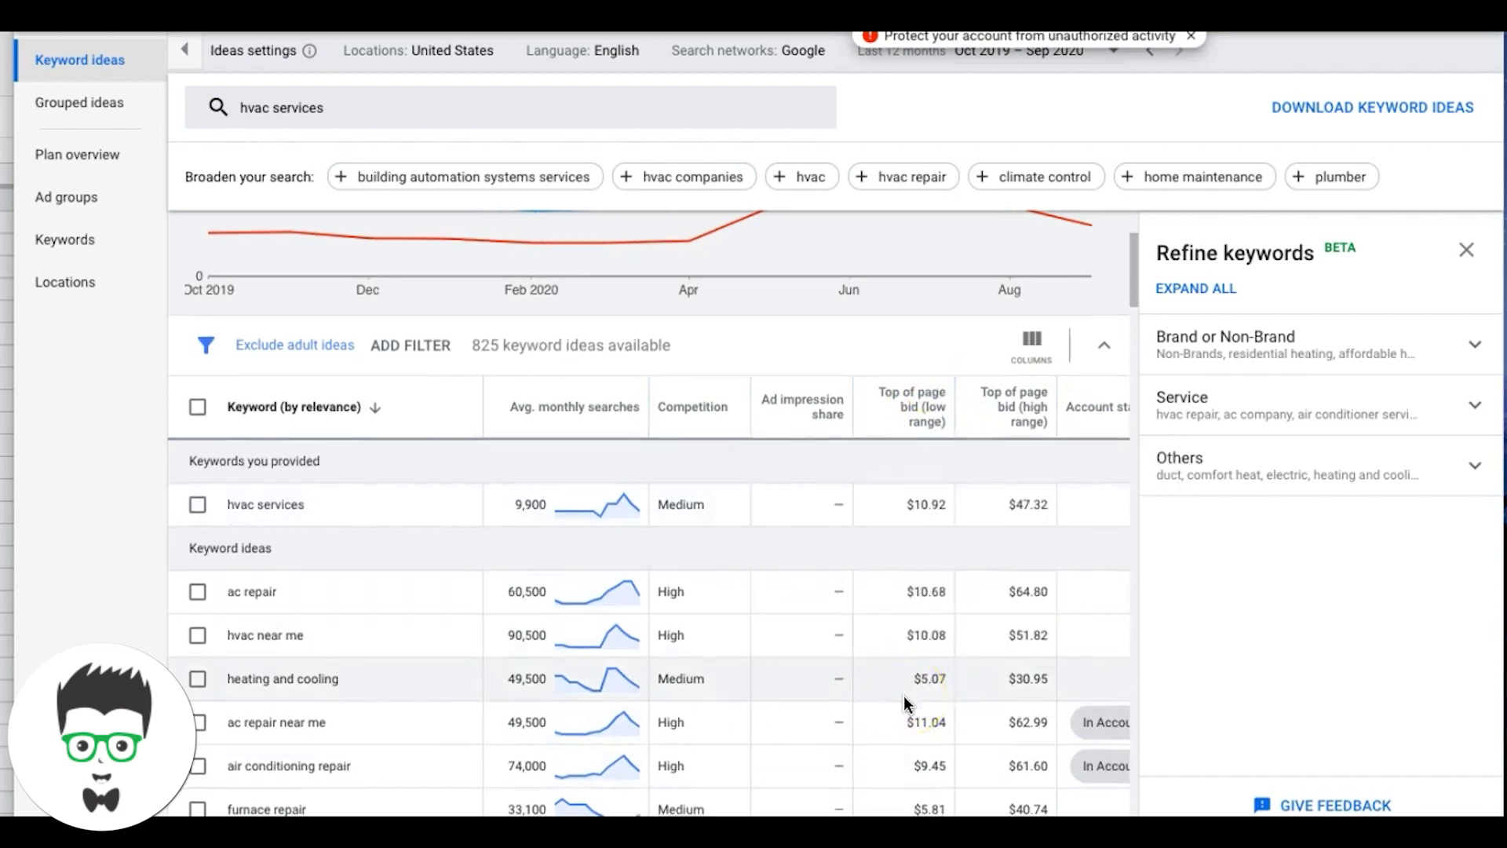
scroll(902, 696, "down", 2)
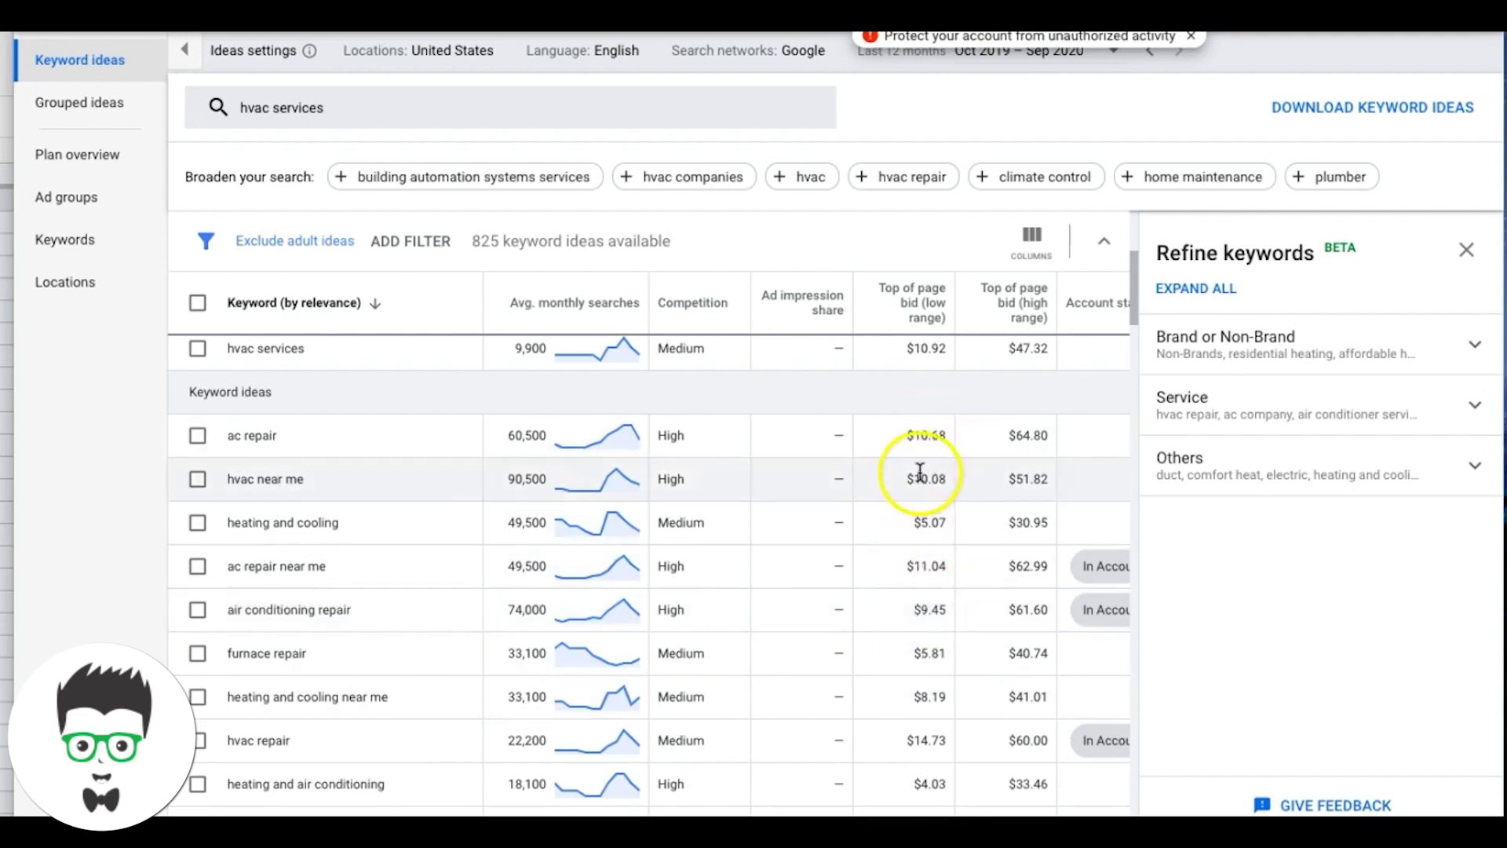
scroll(920, 405, "up", 1)
scroll(920, 397, "up", 2)
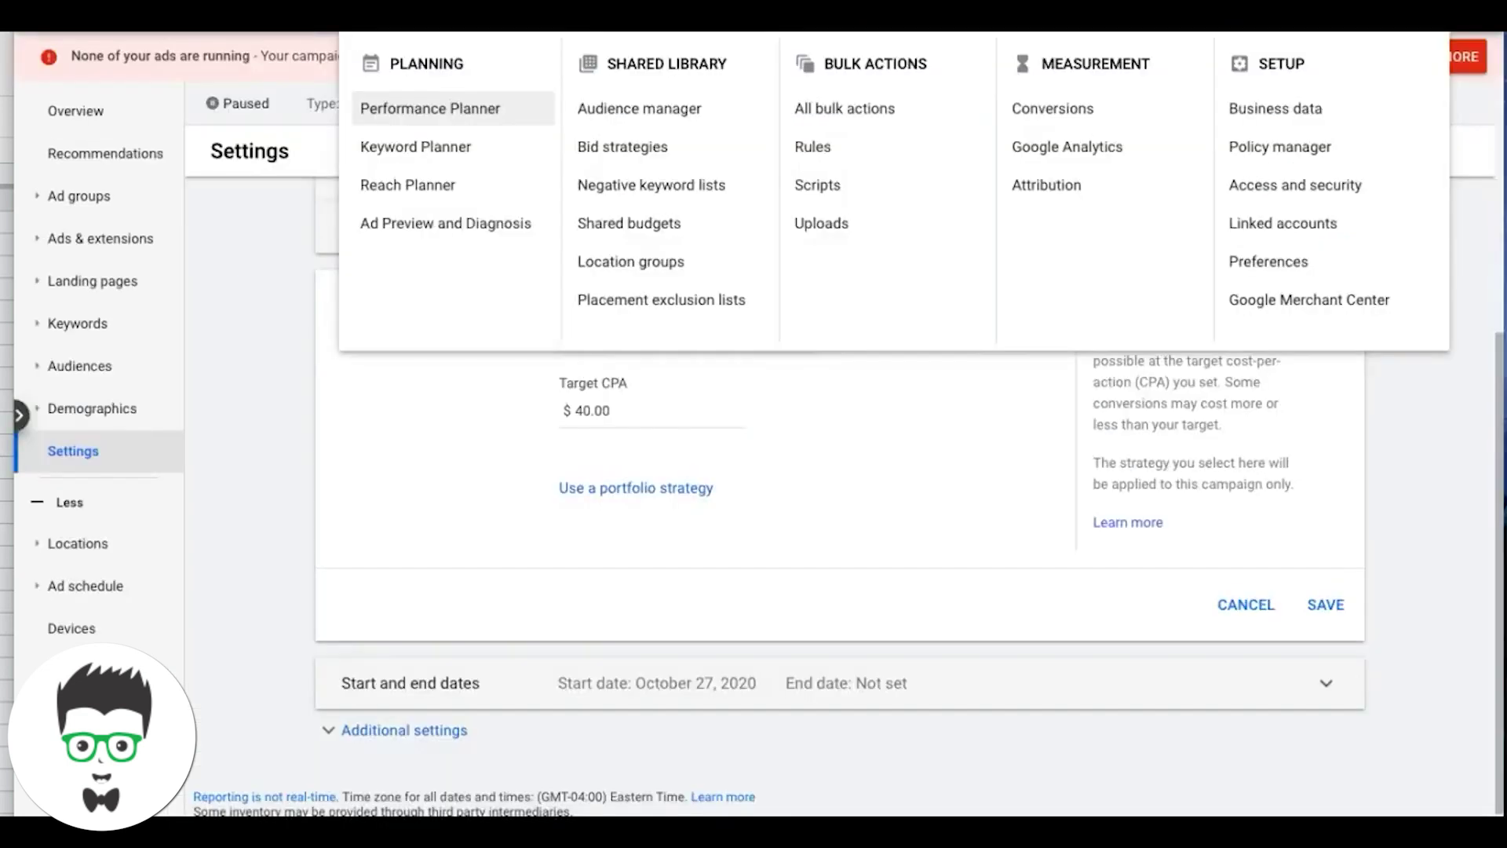
Switch the campaign's bidding strategy to Target ROAS and read the help explanation of the target percentage
left_click(350, 432)
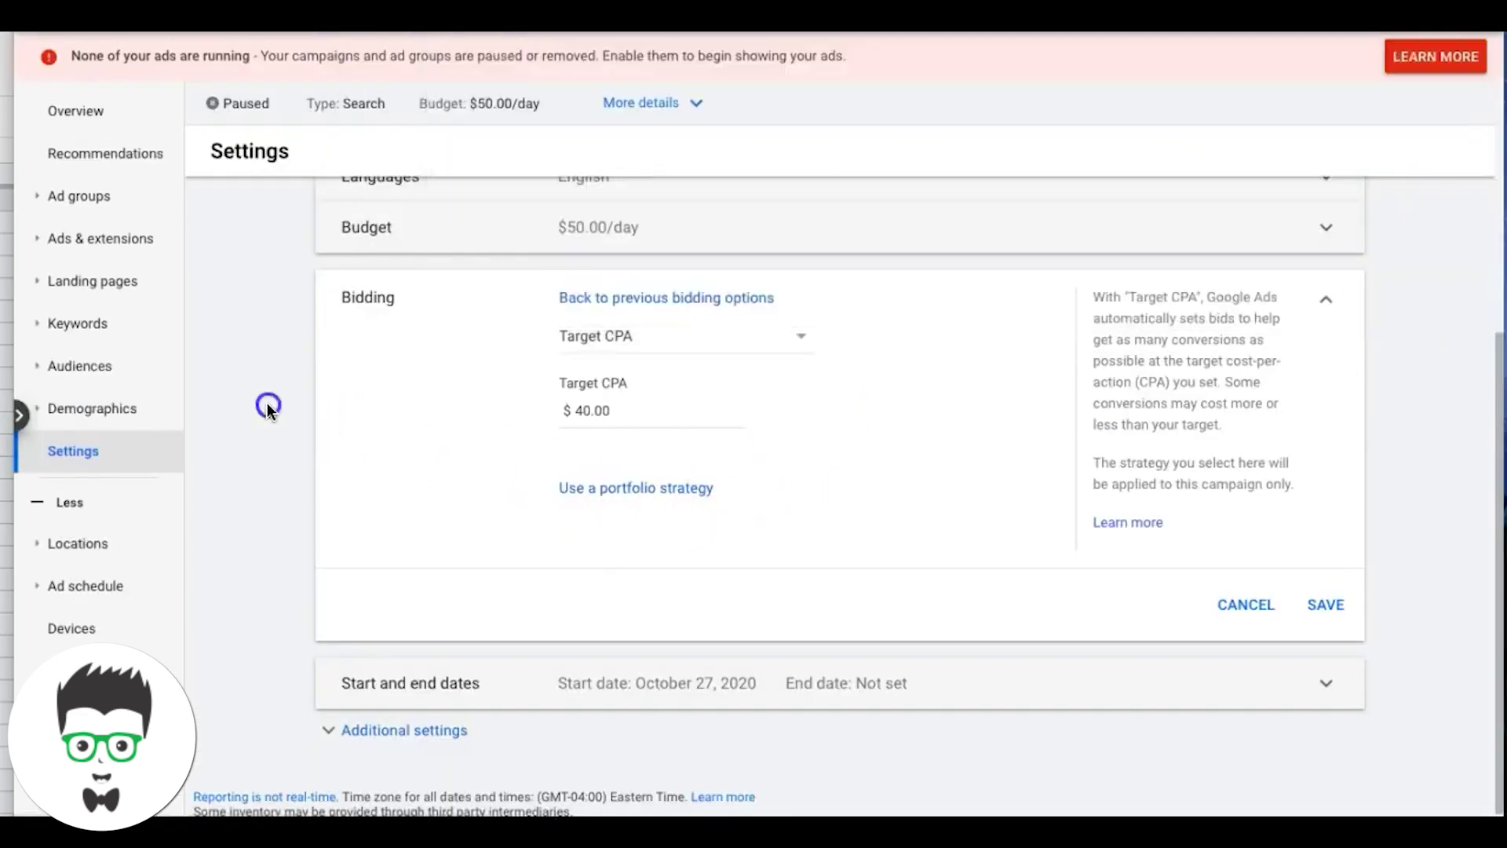
left_click(634, 345)
left_click(696, 380)
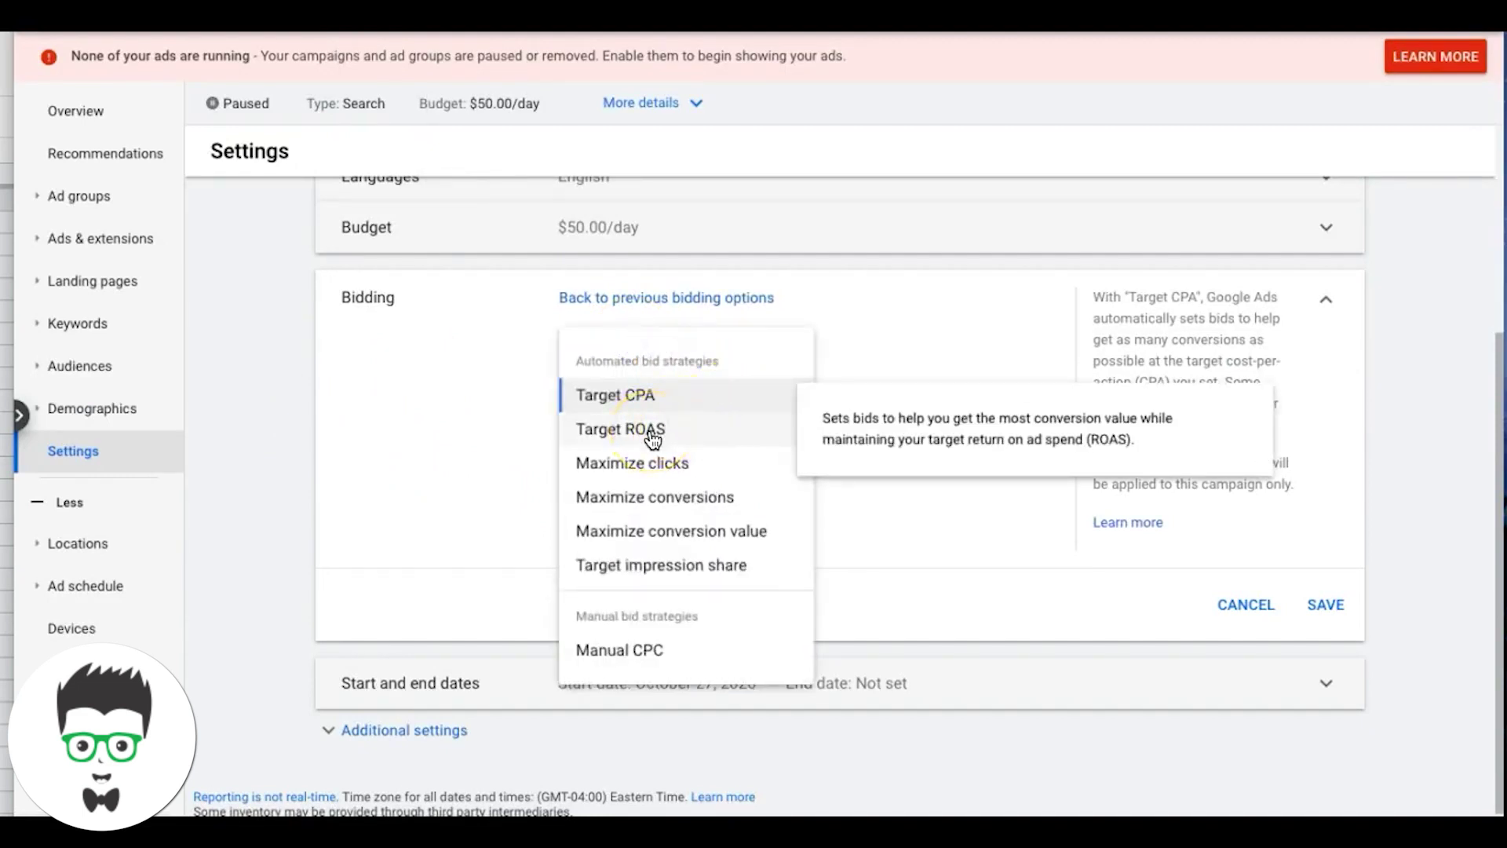
left_click(683, 431)
left_click(685, 438)
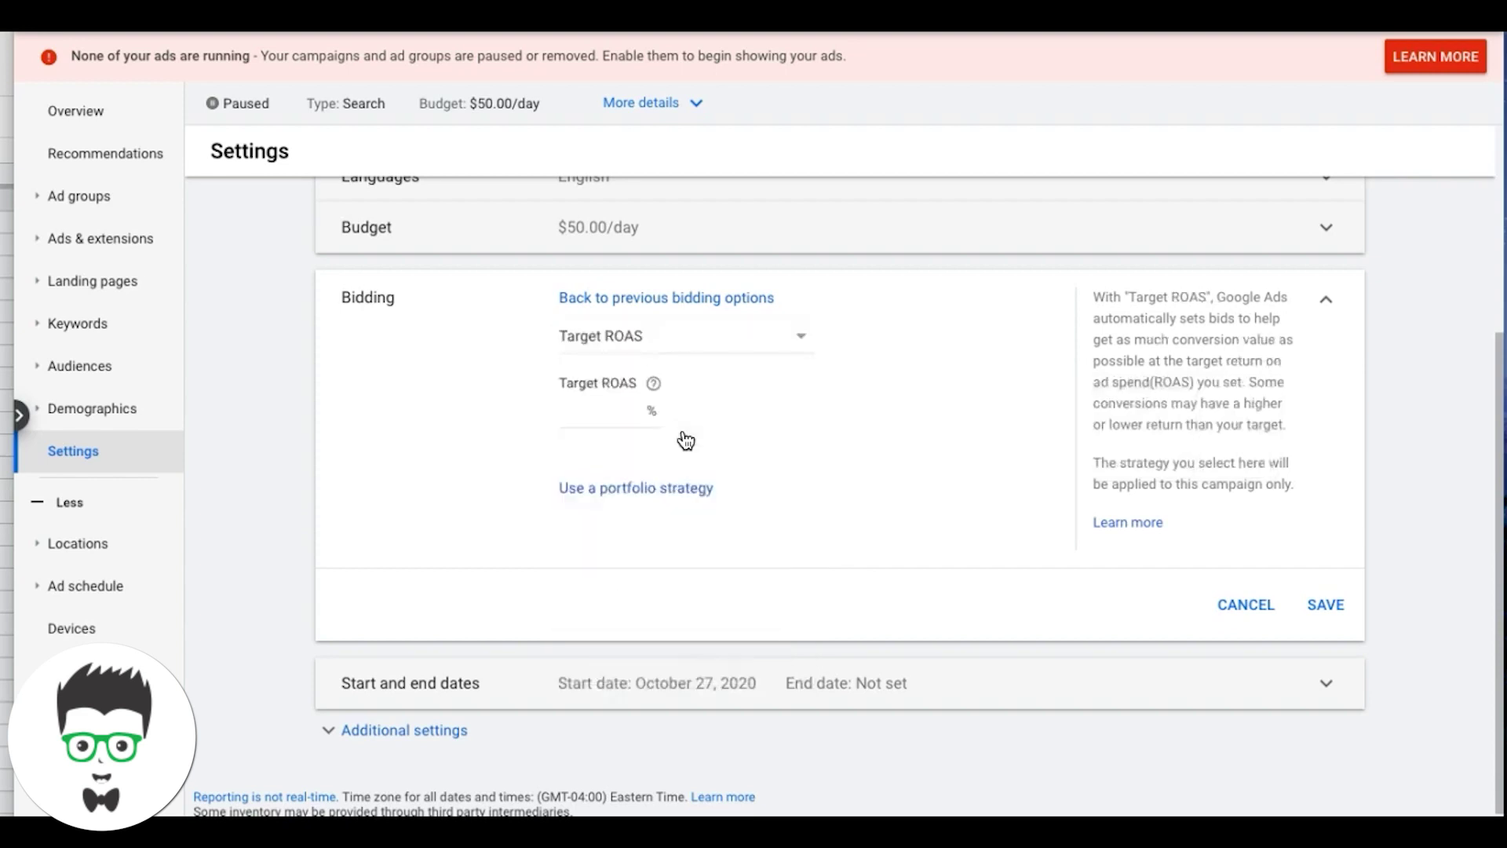
left_click(596, 417)
left_click(654, 384)
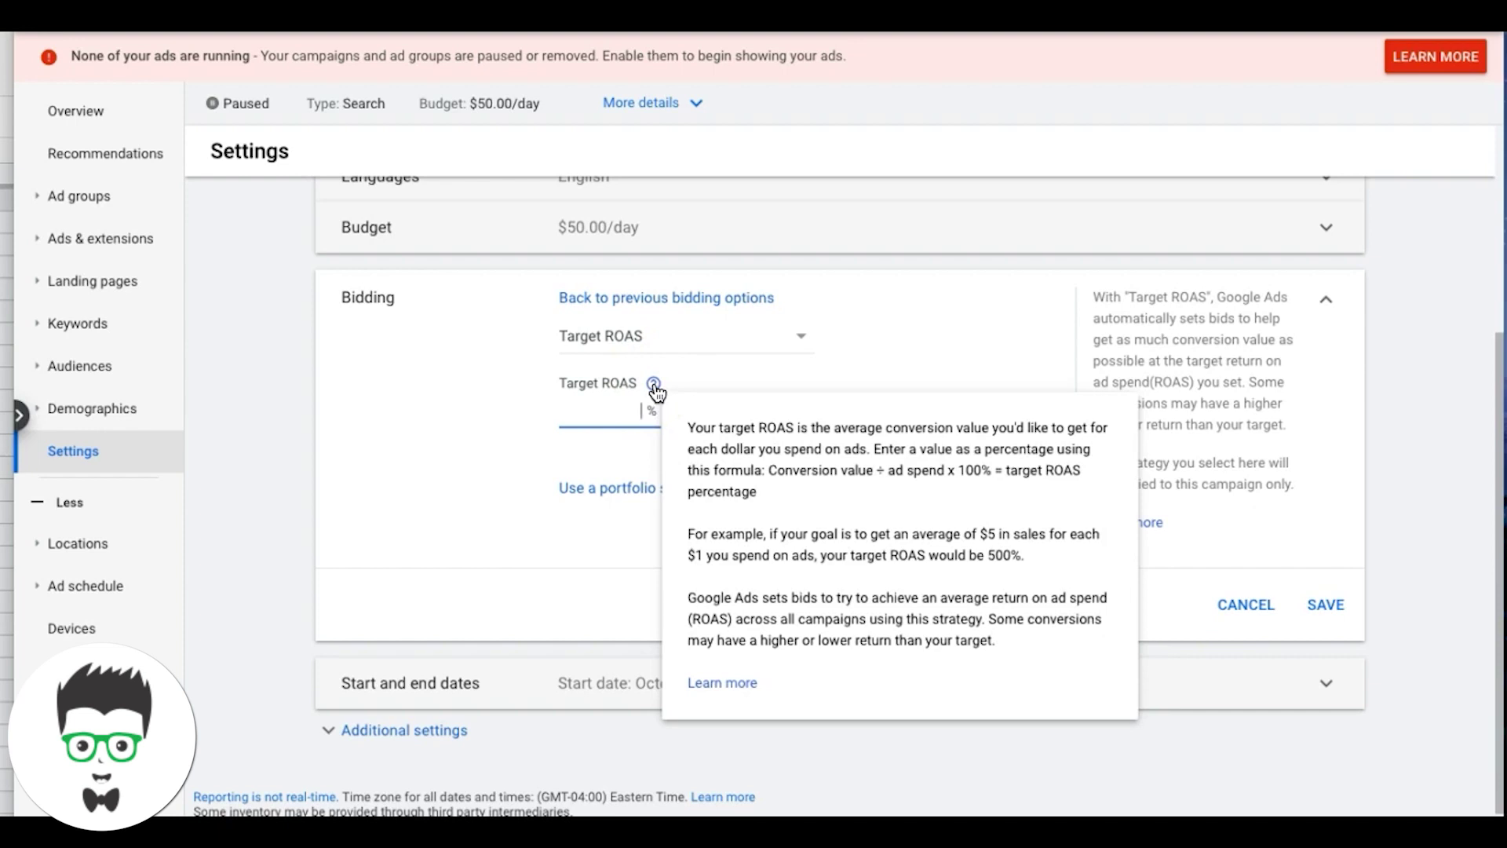
left_click(654, 385)
left_click(654, 384)
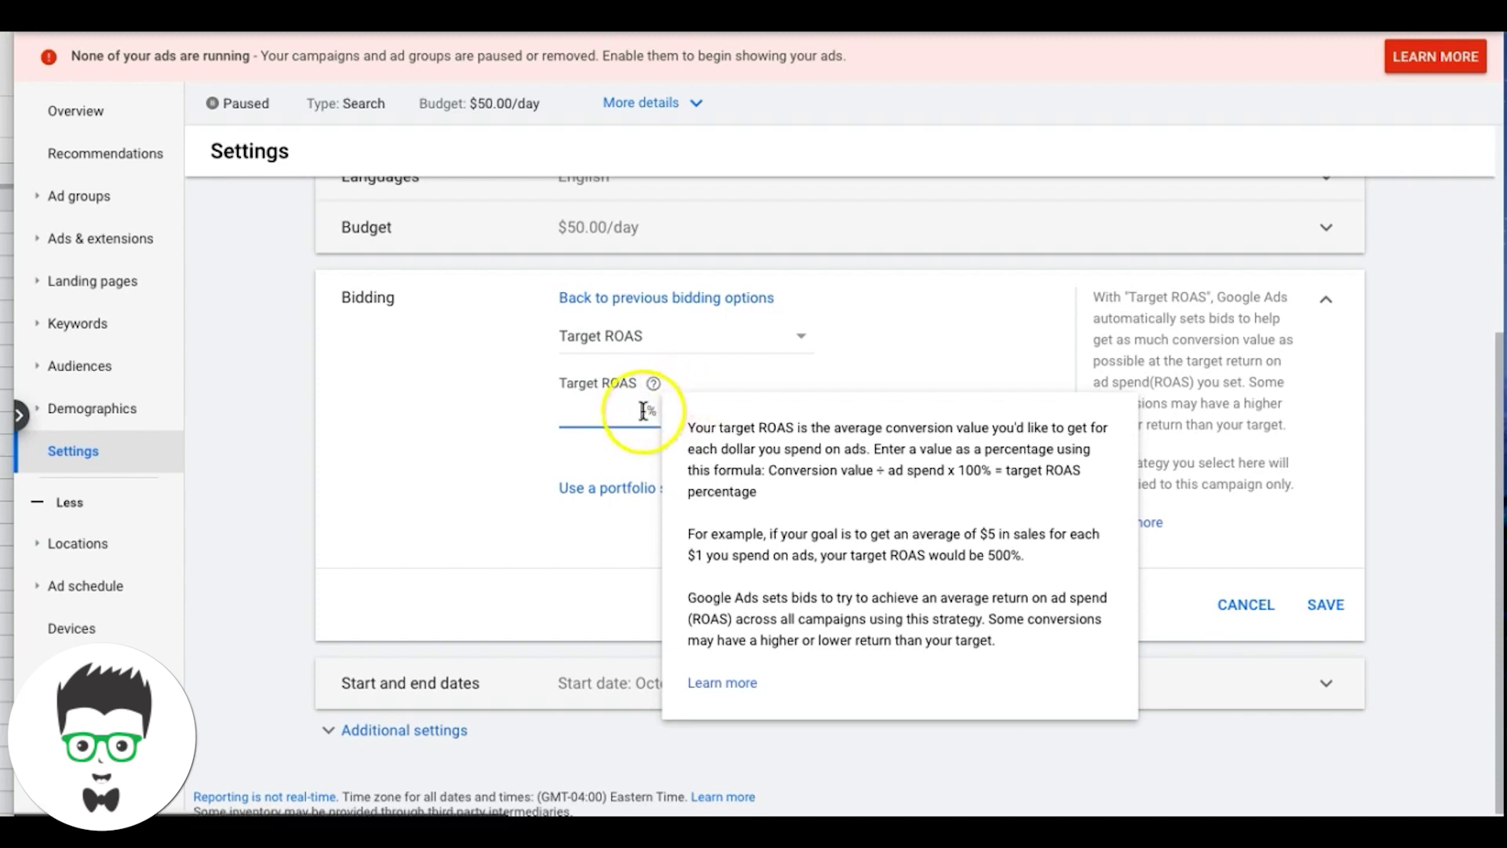
left_click(604, 416)
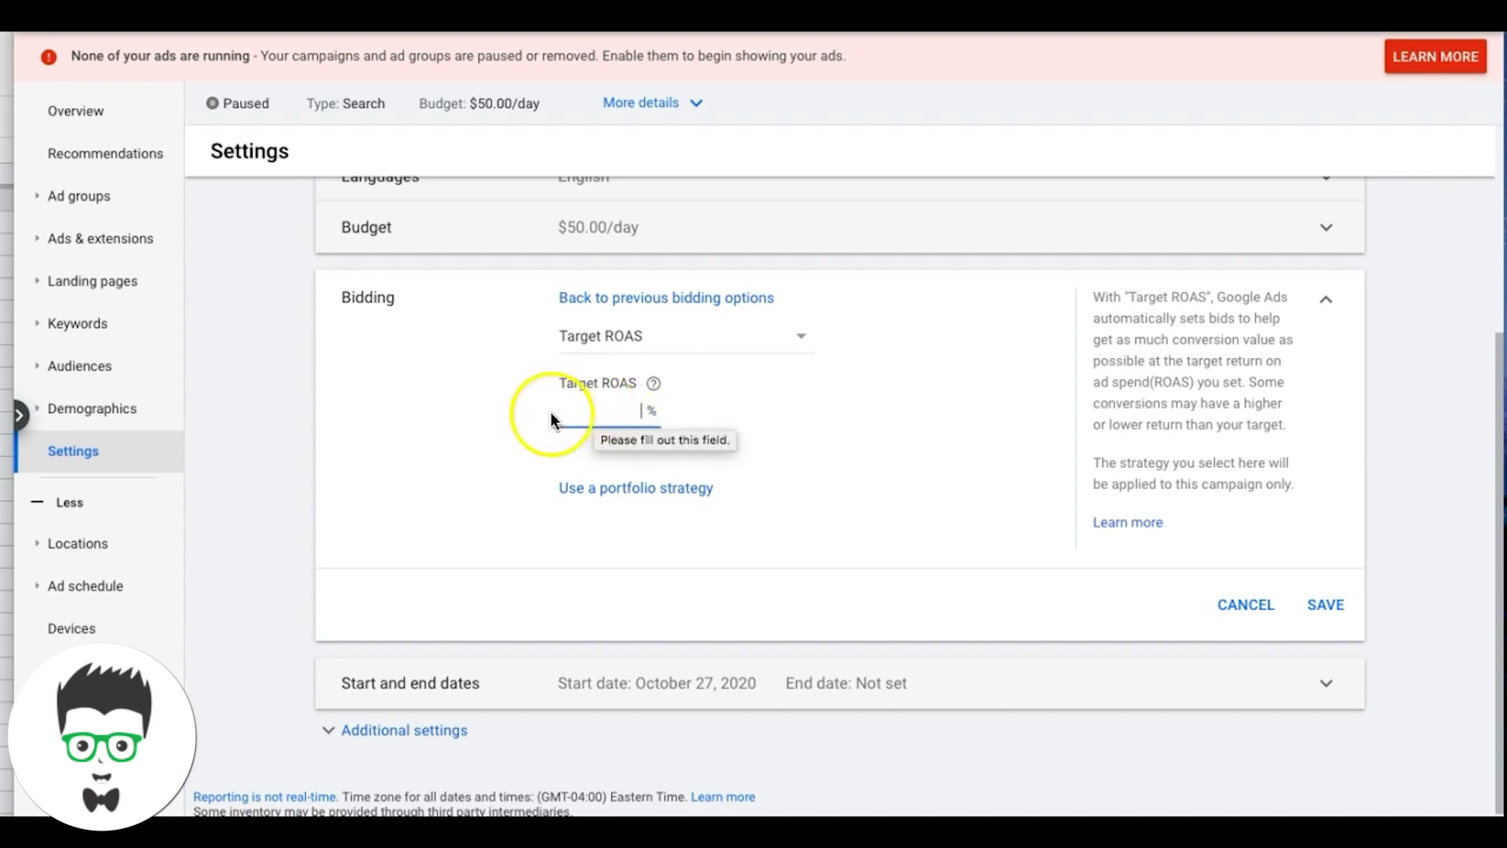
Set the campaign's bidding strategy to Maximize clicks and open the maximum CPC bid limit for editing
left_click(596, 346)
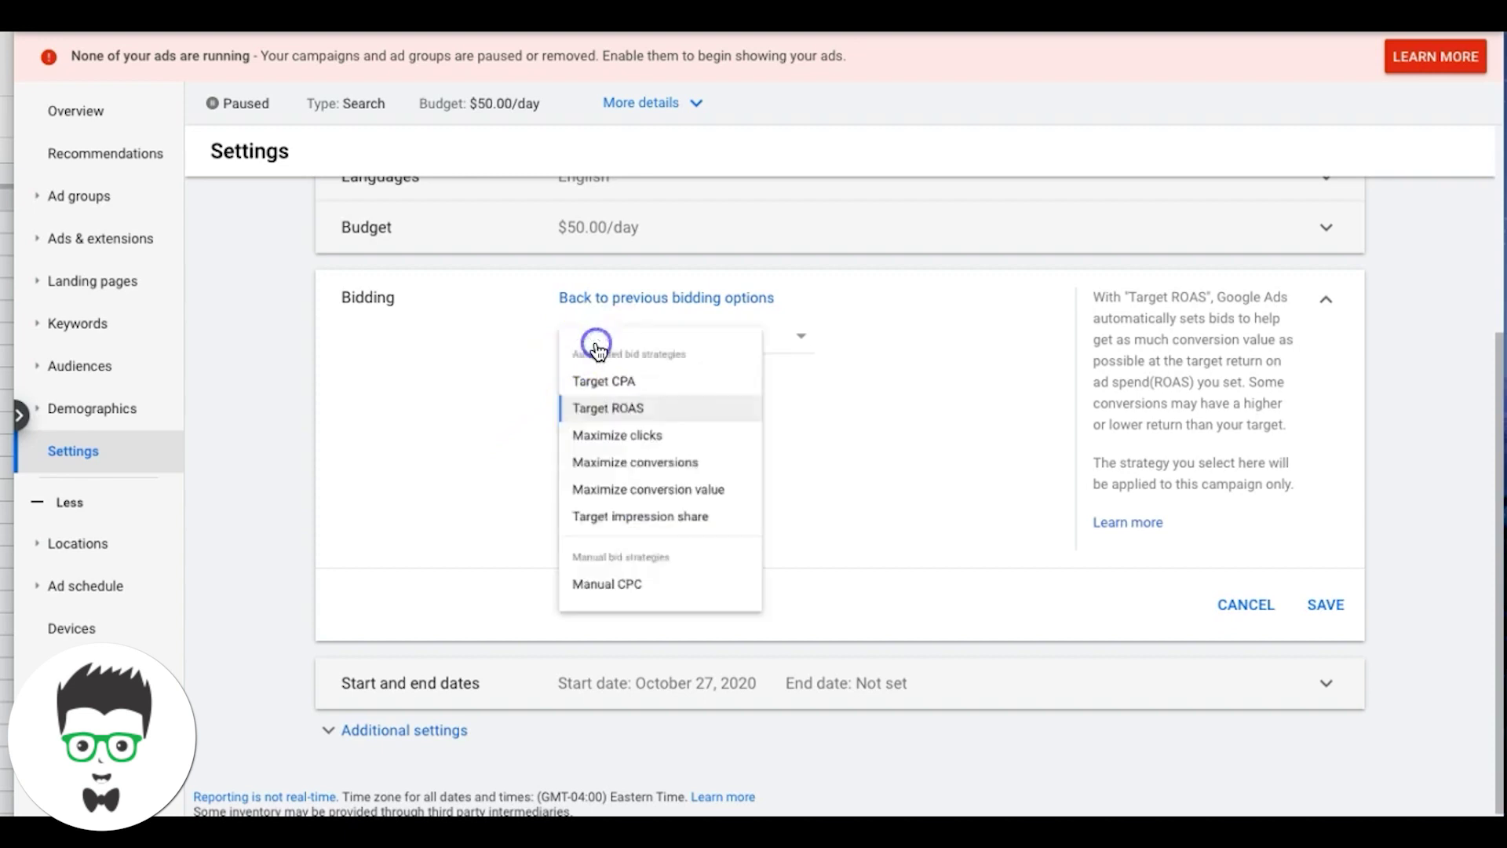
left_click(637, 463)
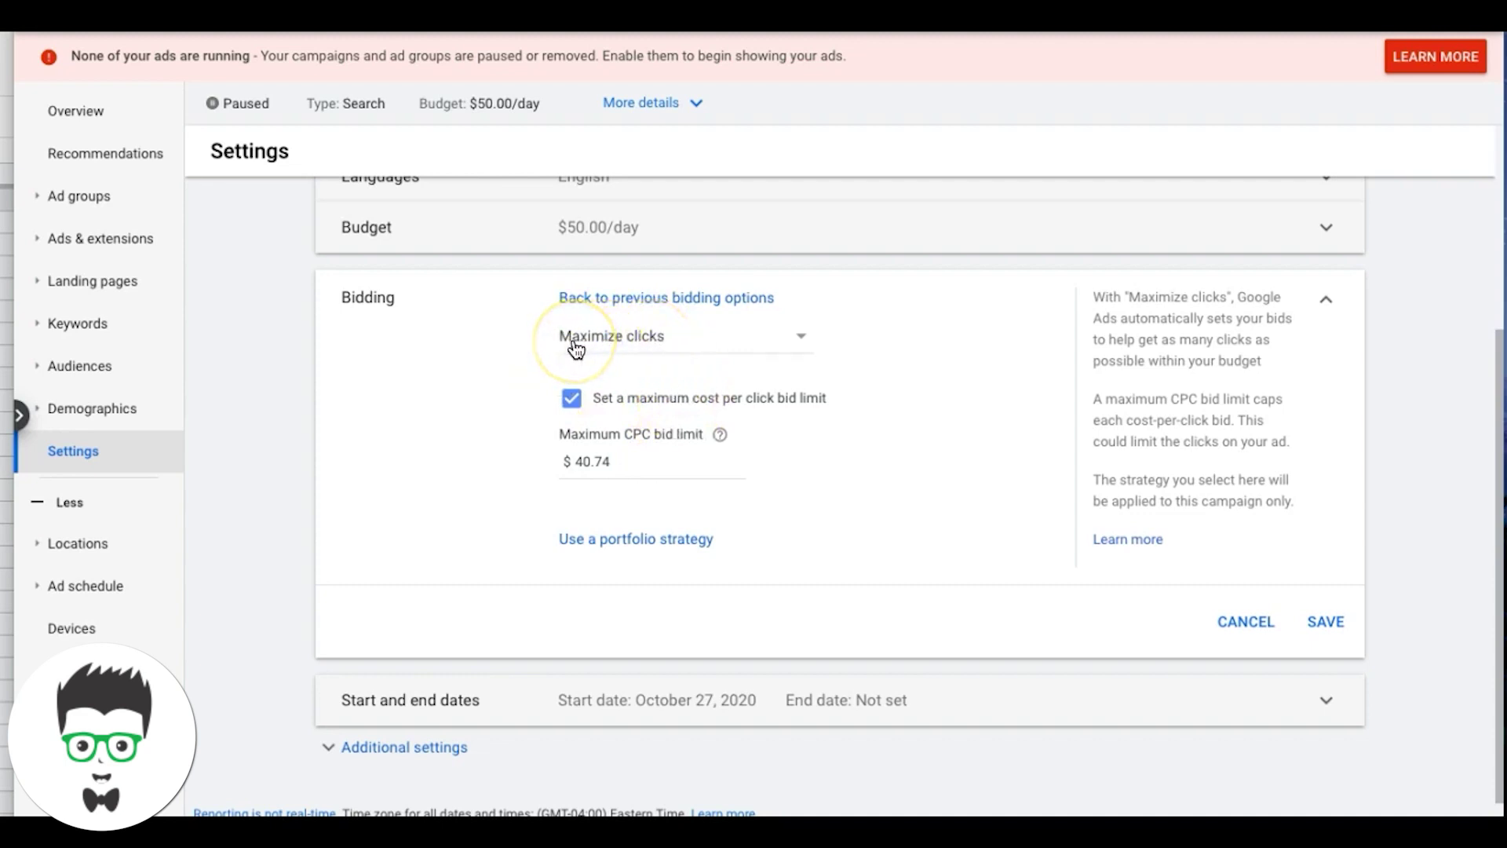
left_click(643, 339)
mouse_move(723, 471)
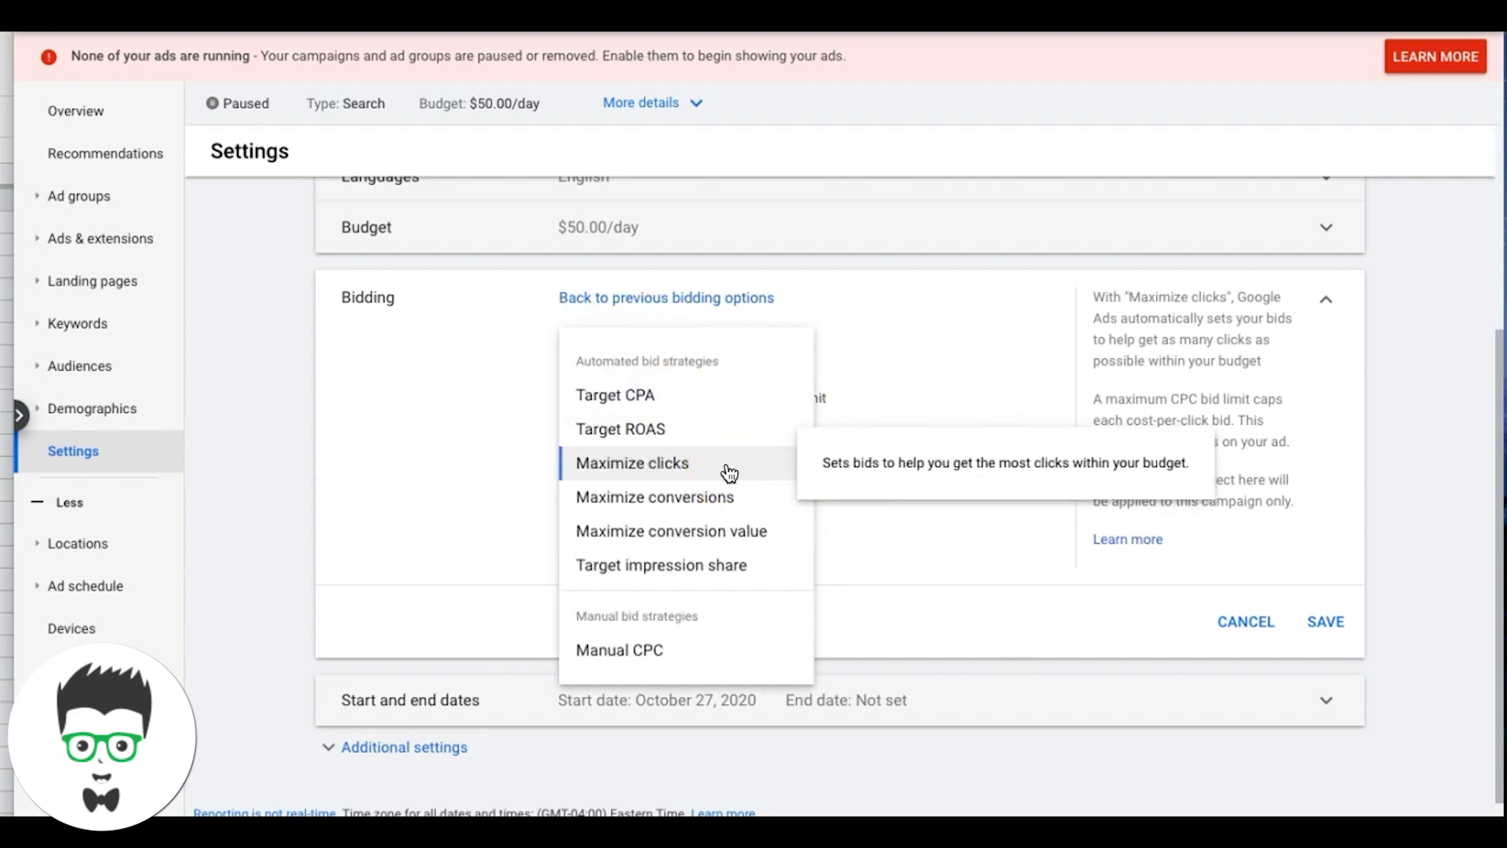
left_click(489, 445)
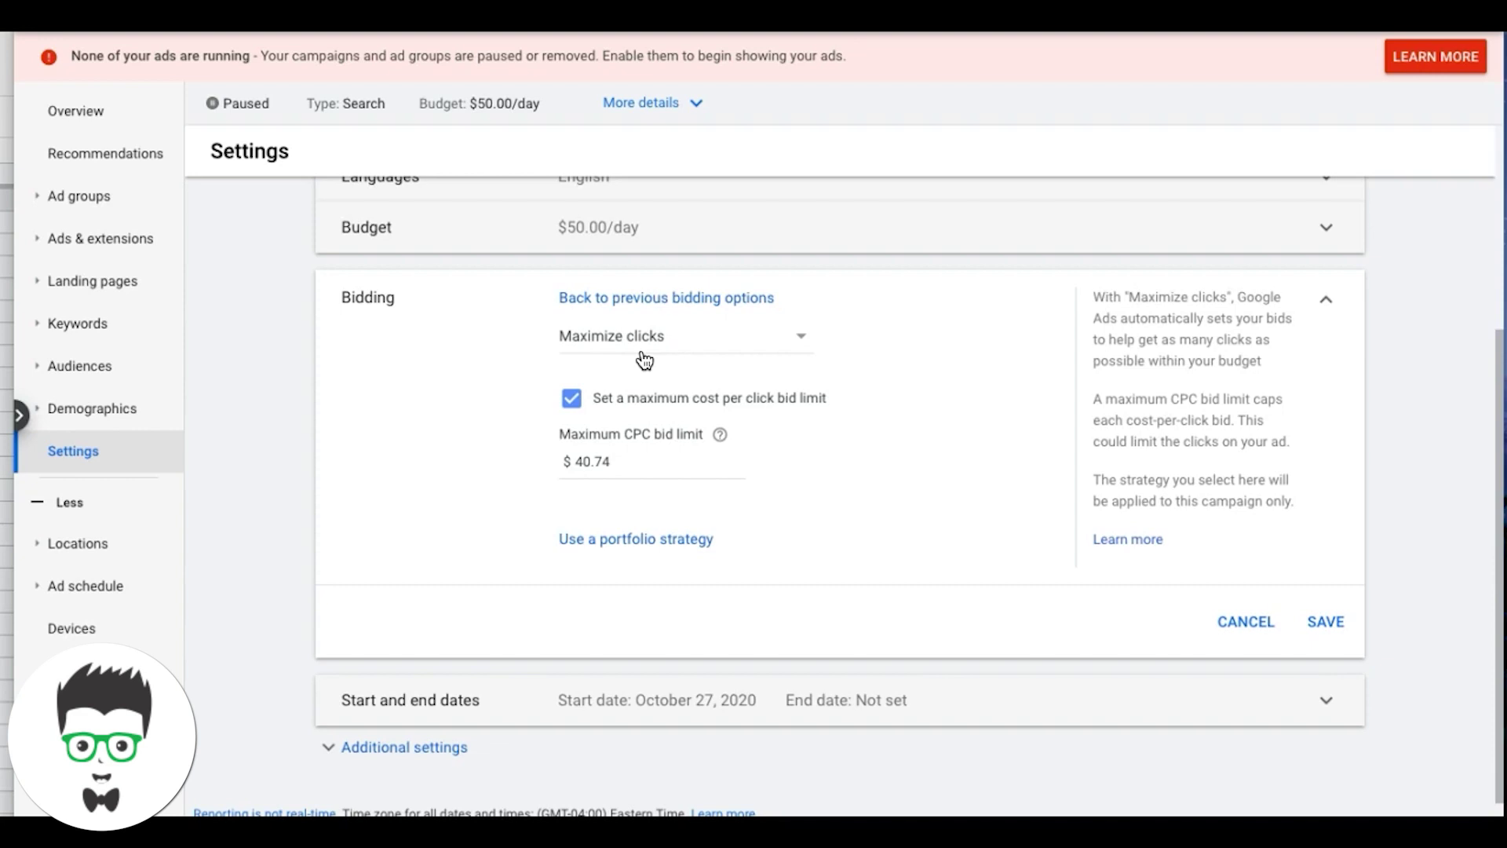
left_click(833, 412)
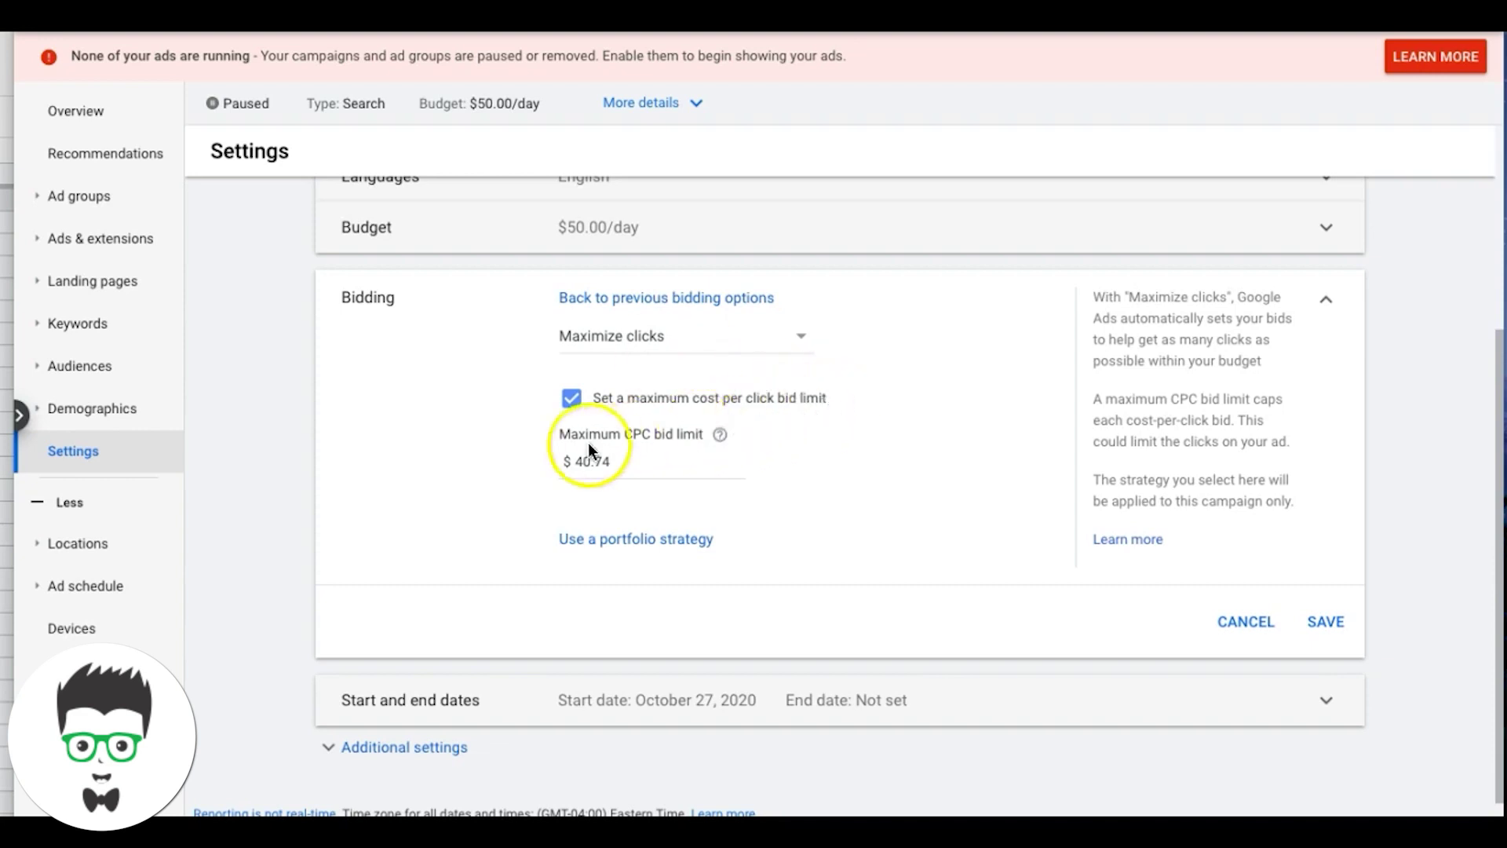
left_click(640, 460)
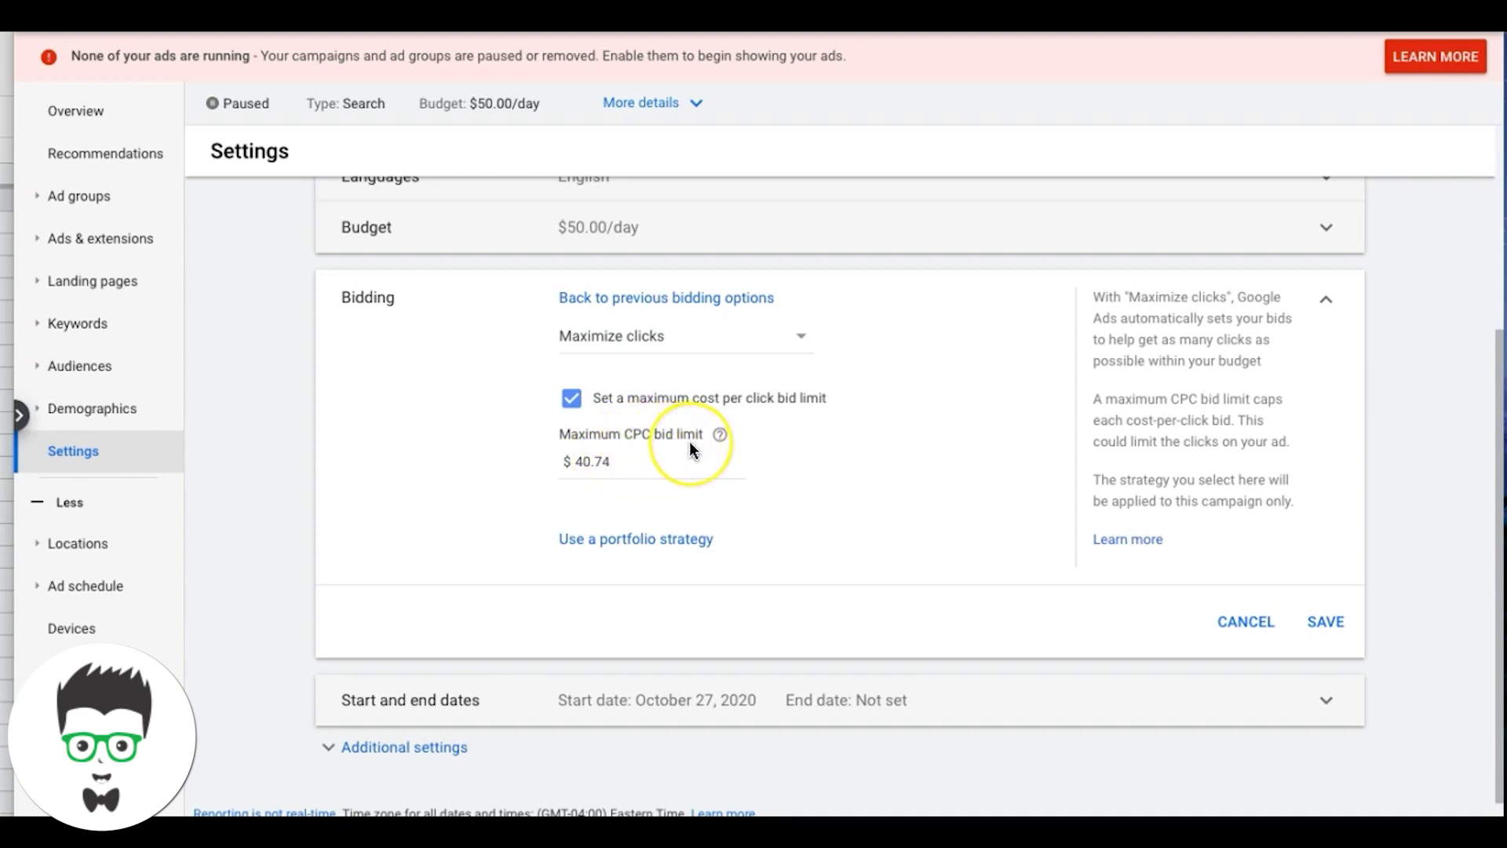
left_click(616, 463)
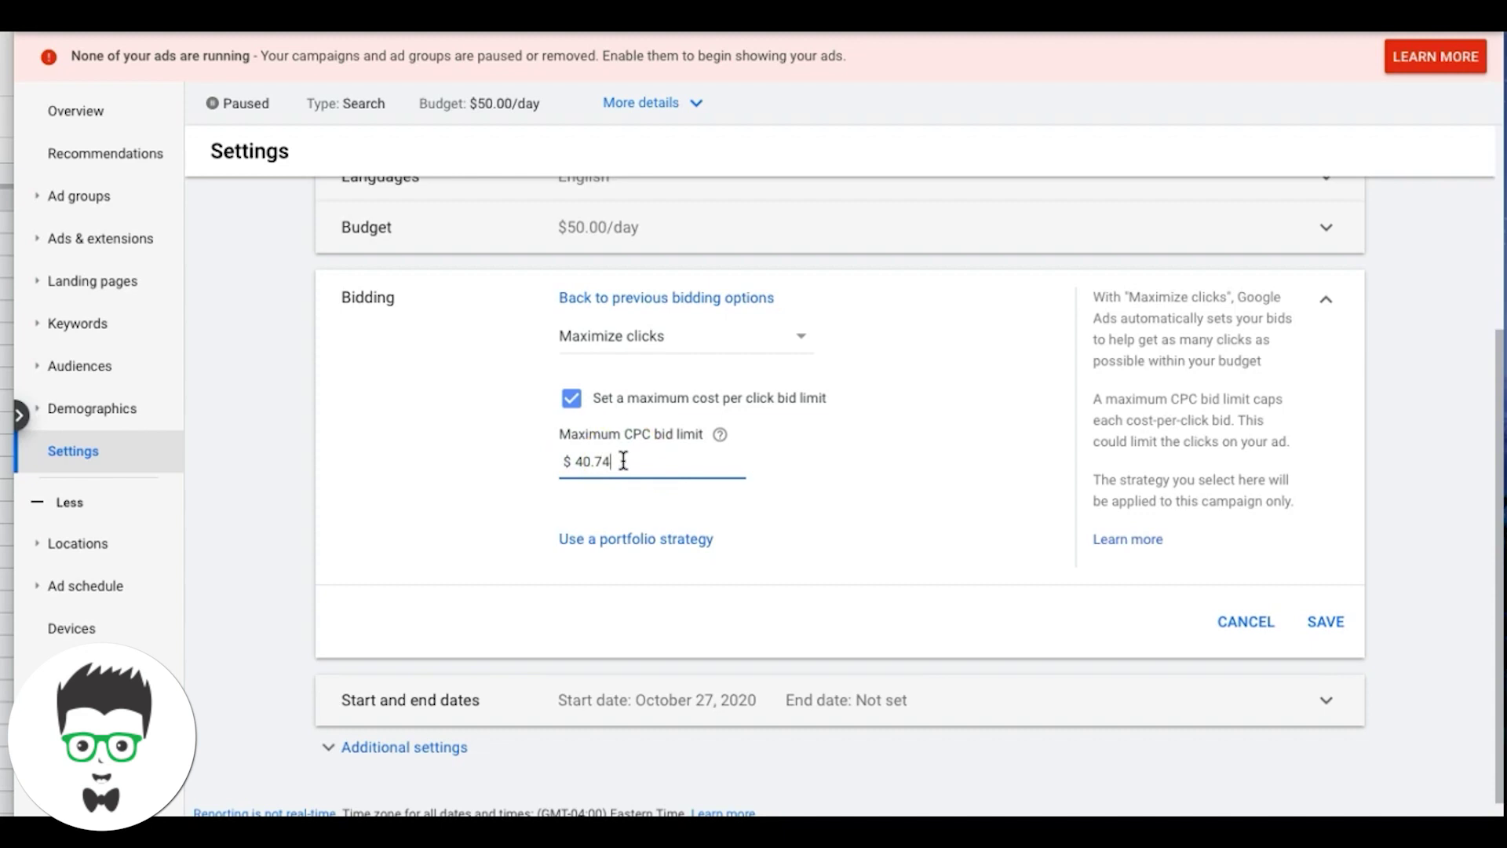
Review the low and high top of page bid ranges for "hvac services" and related keyword ideas in Keyword Planner
left_click(646, 432)
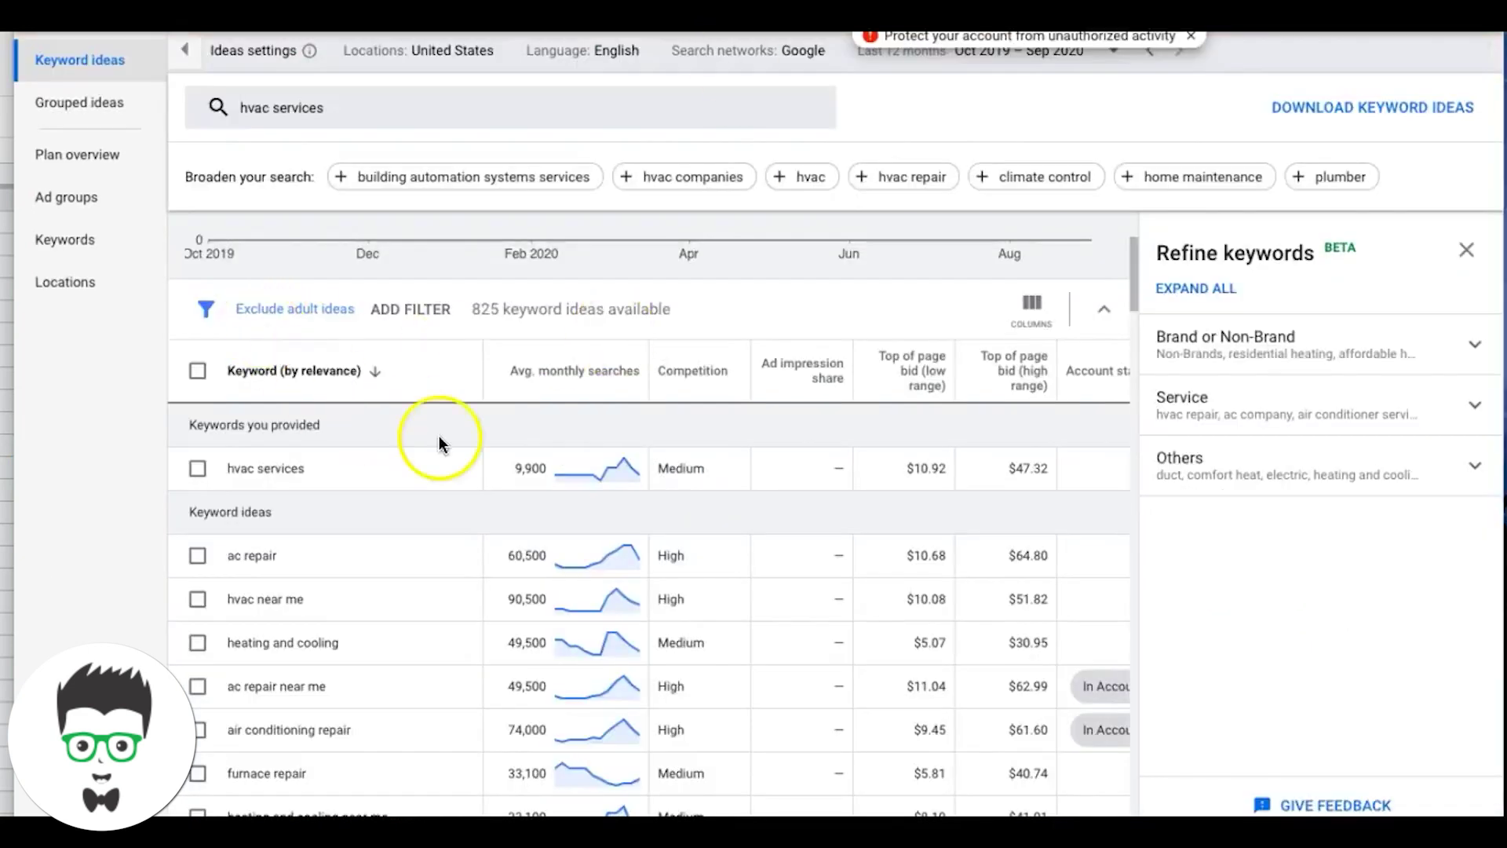
scroll(408, 369, "up", 3)
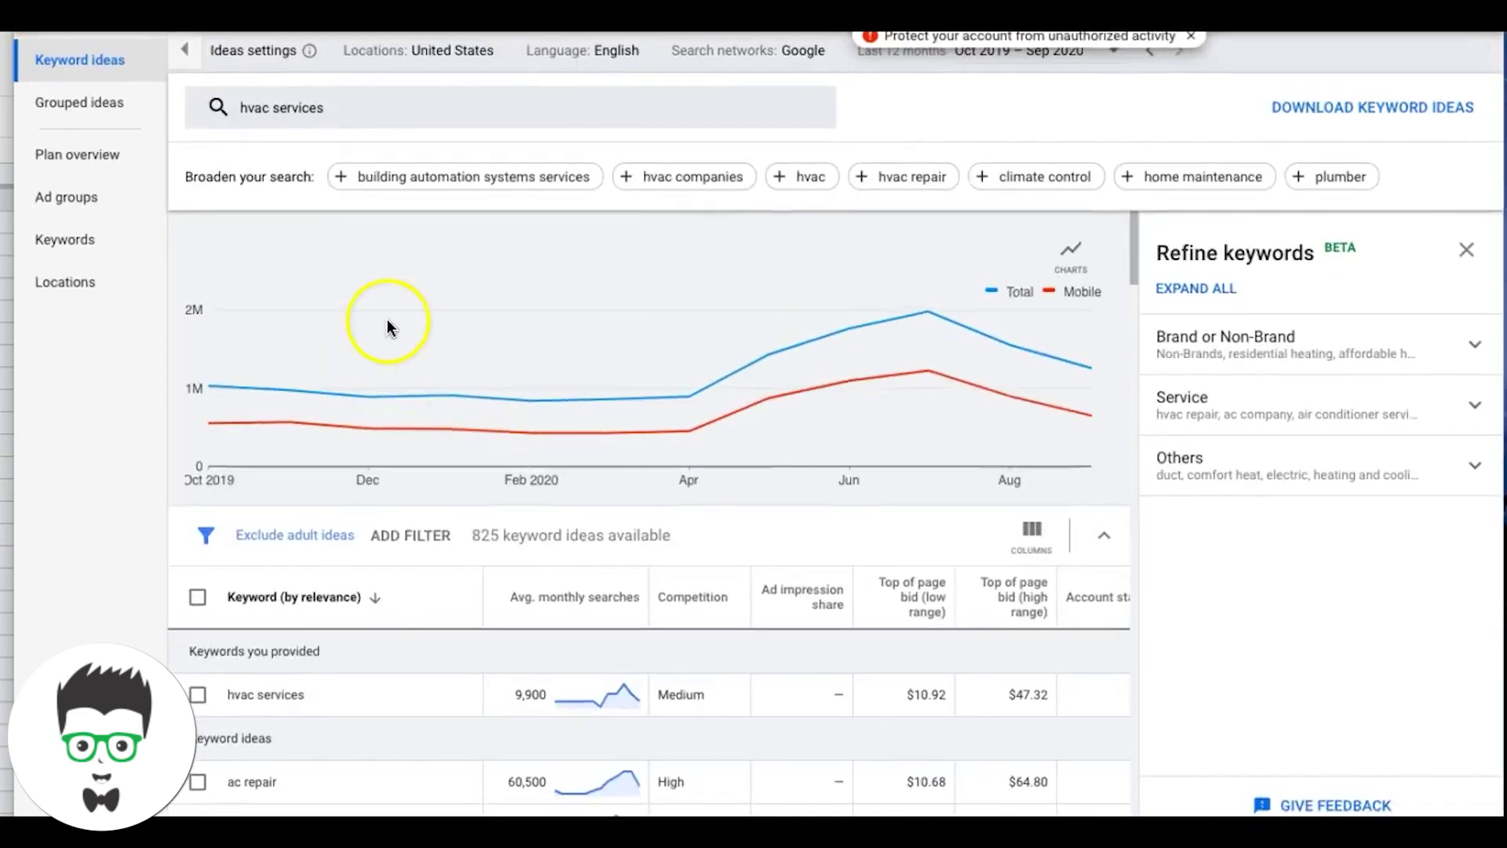
scroll(438, 528, "down", 3)
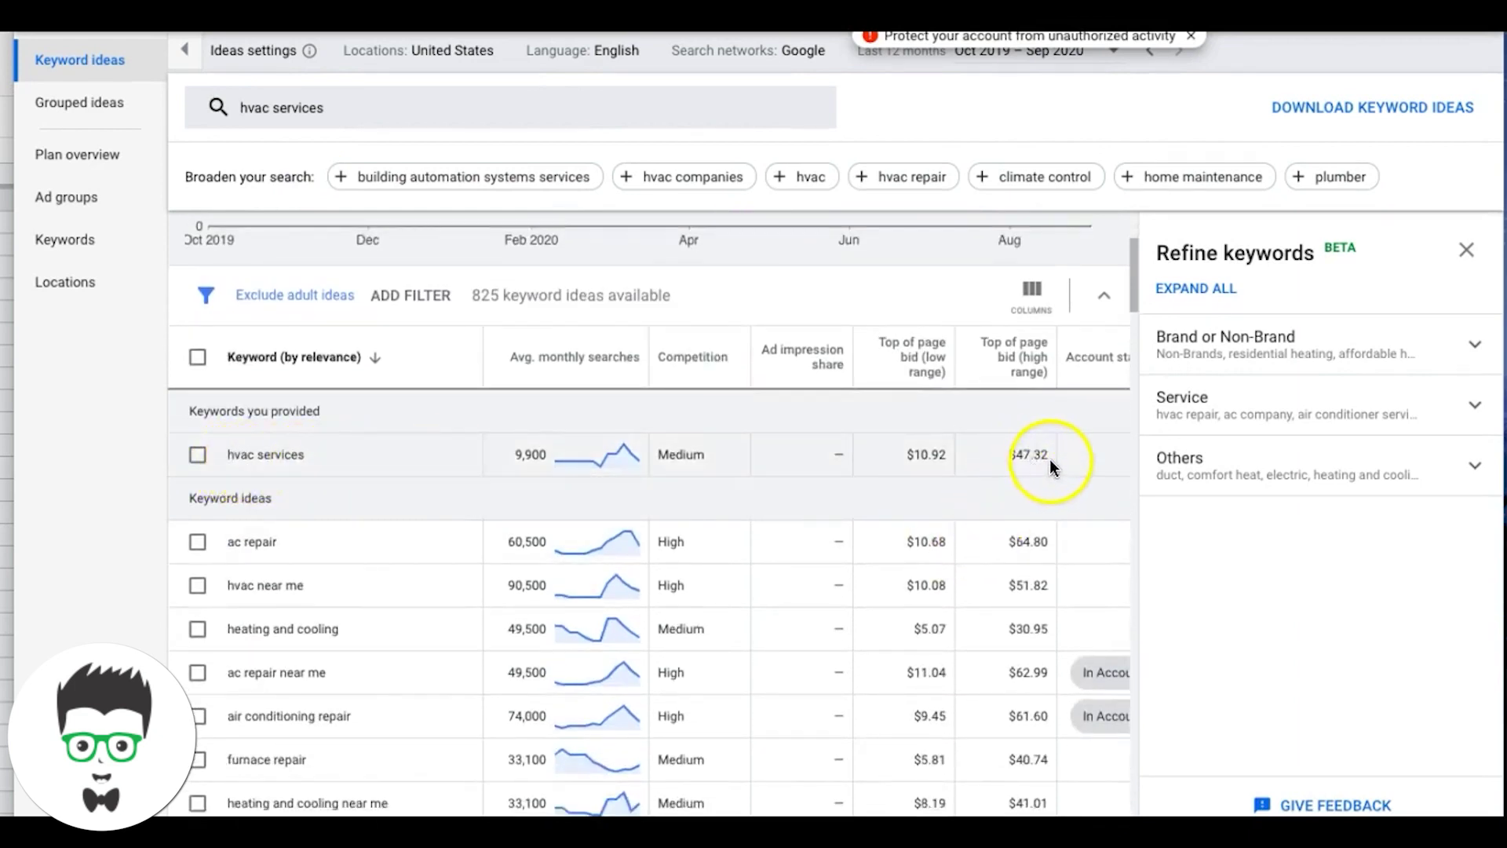
mouse_move(1033, 383)
left_click(962, 489)
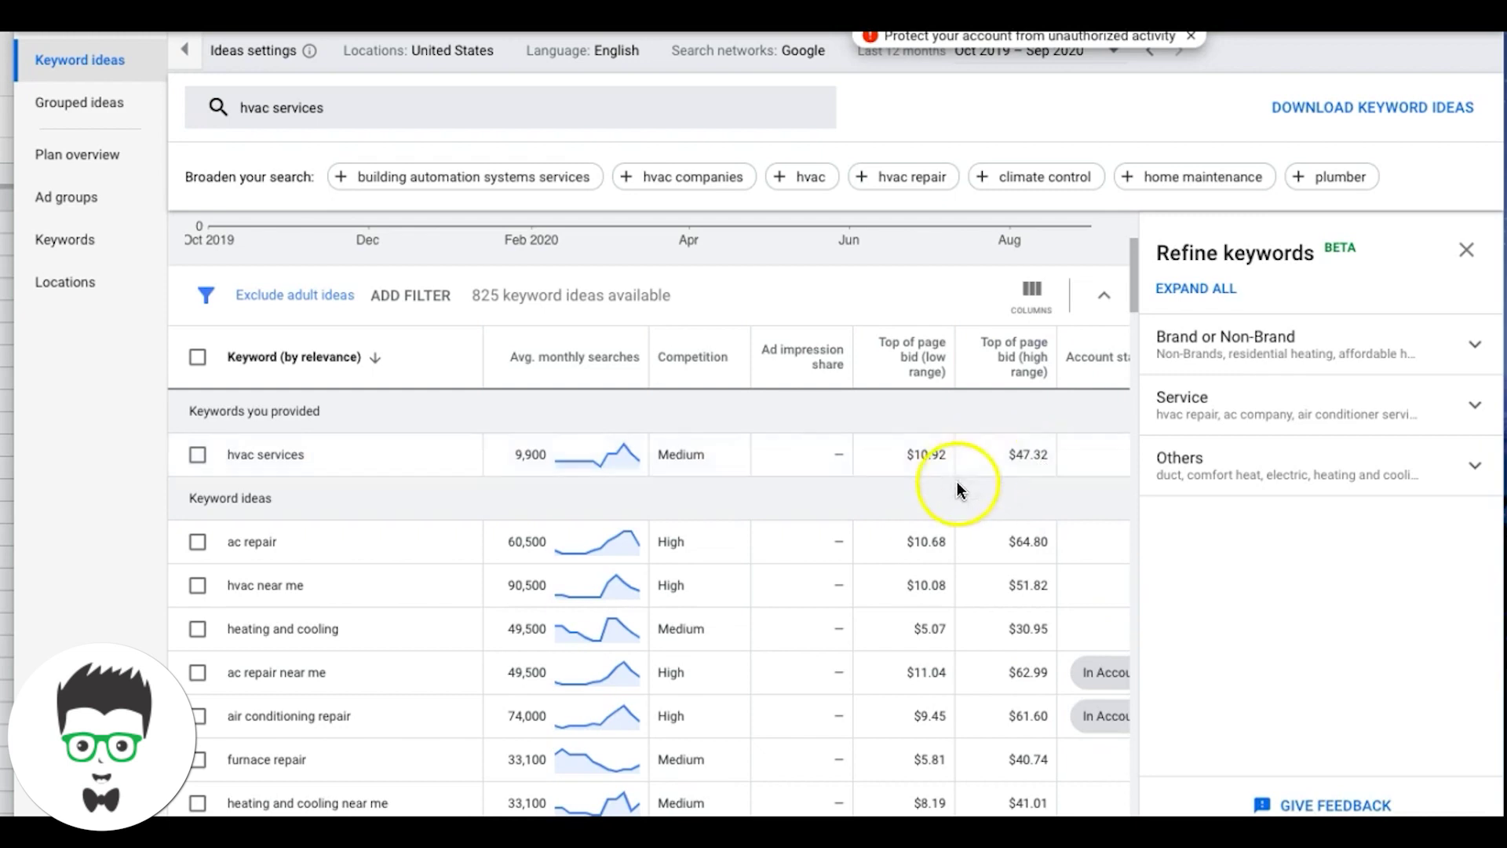
scroll(982, 471, "down", 1)
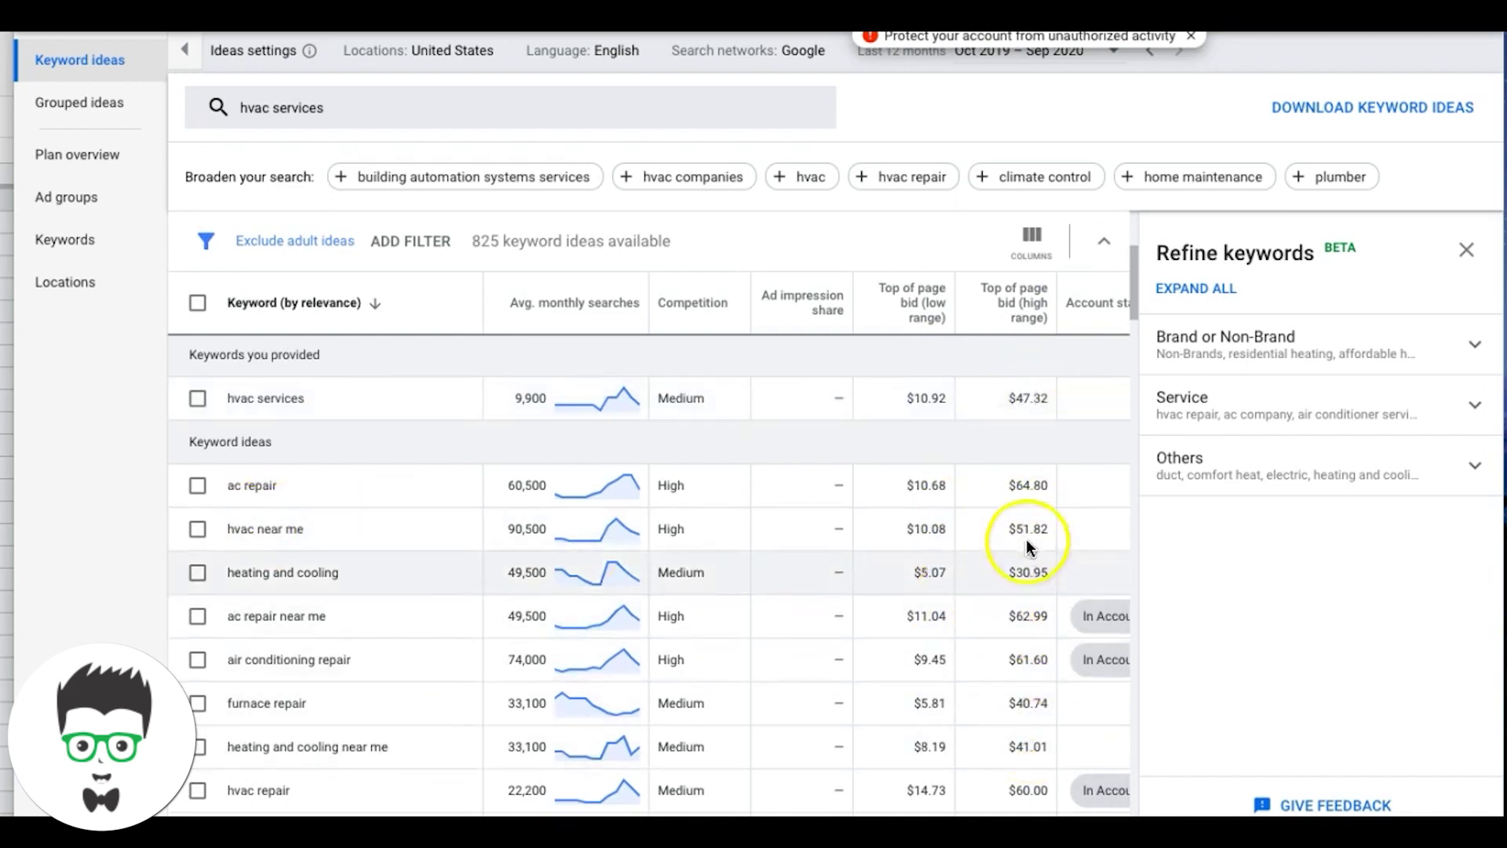
scroll(910, 637, "down", 3)
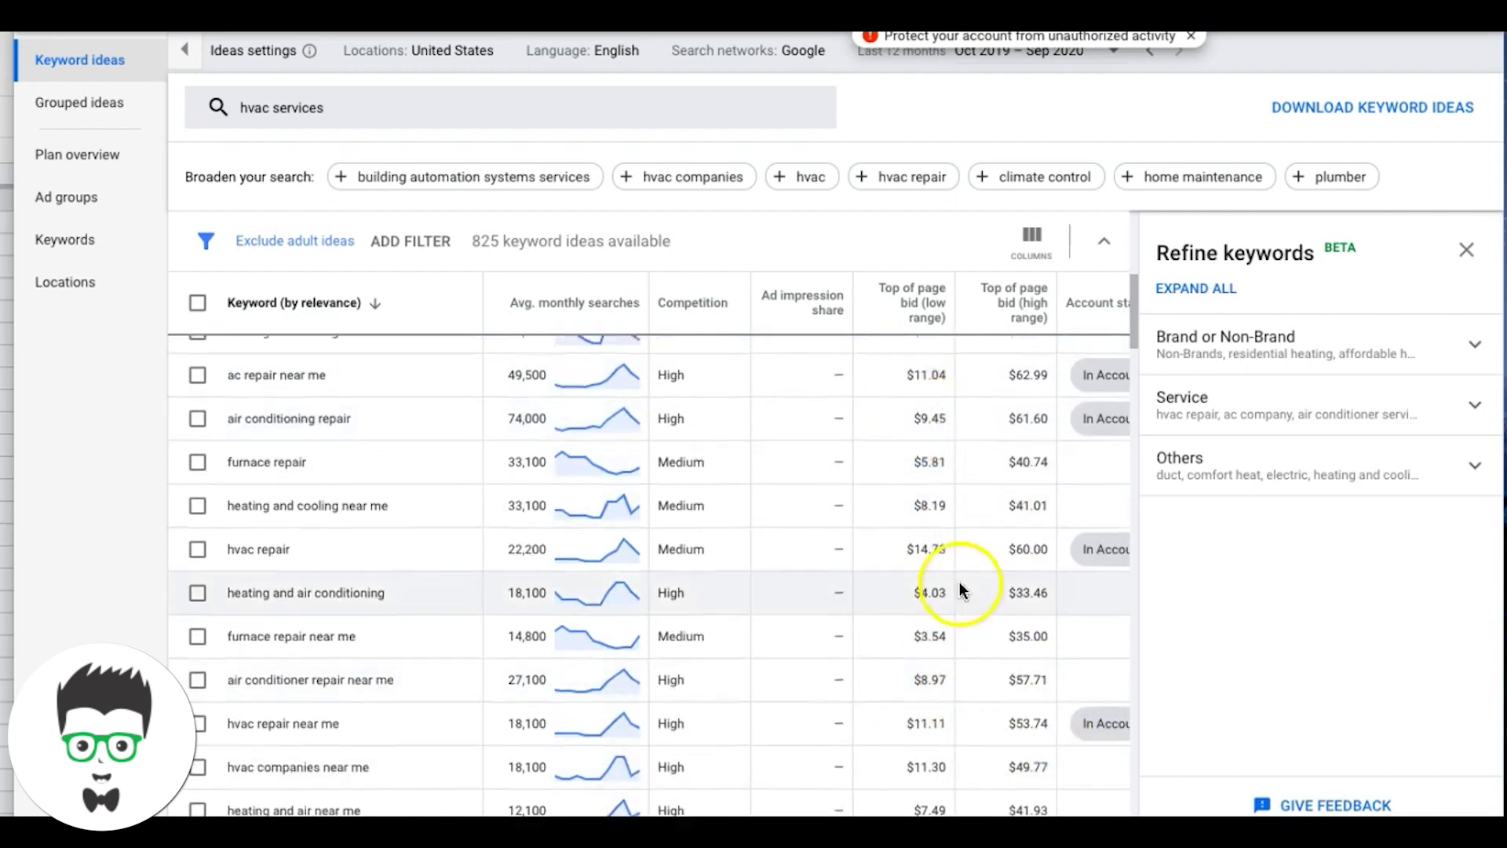
scroll(959, 590, "up", 5)
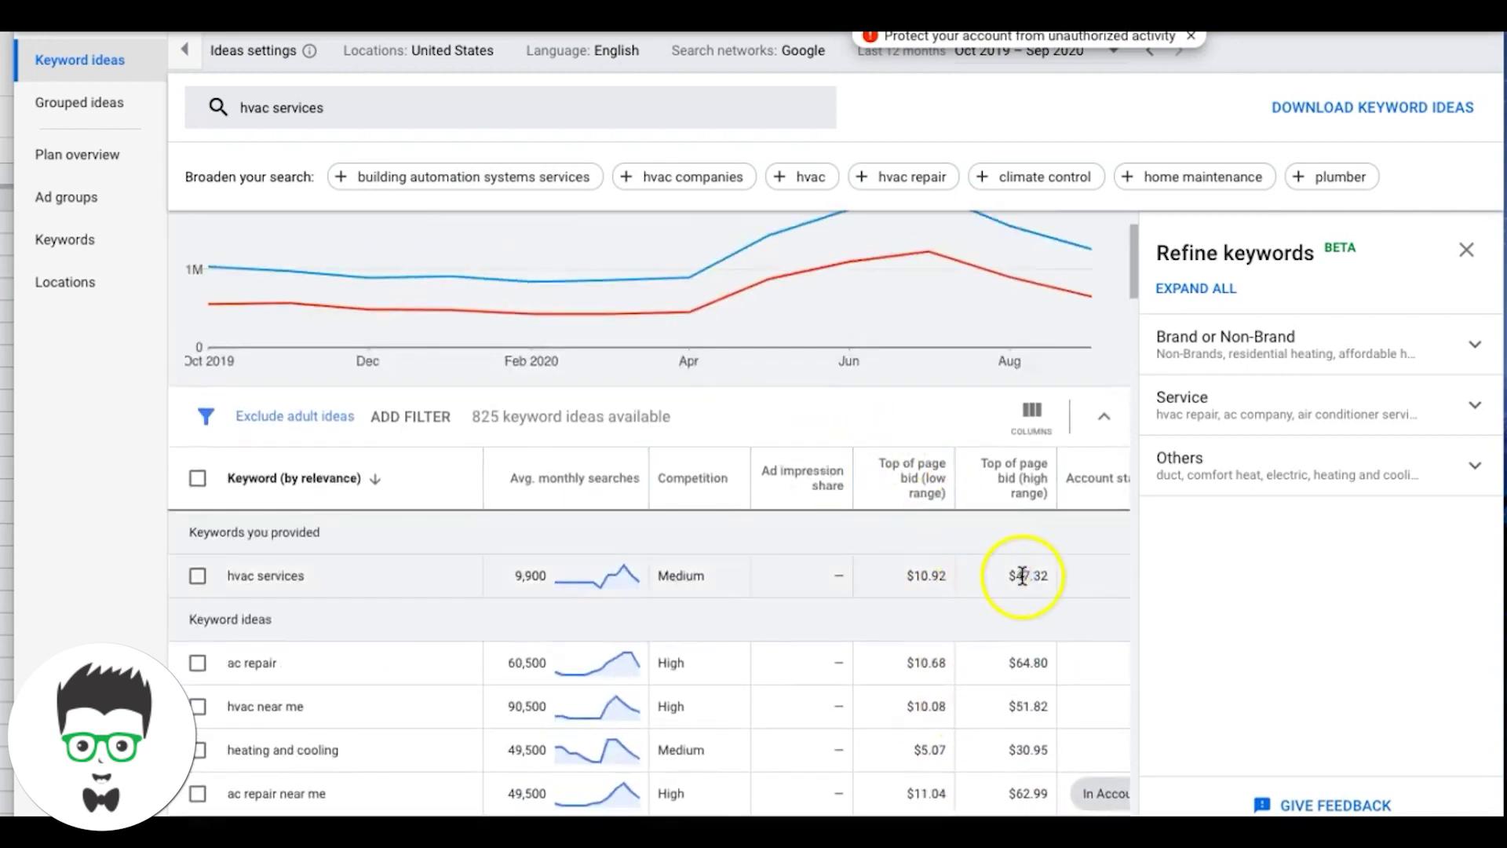
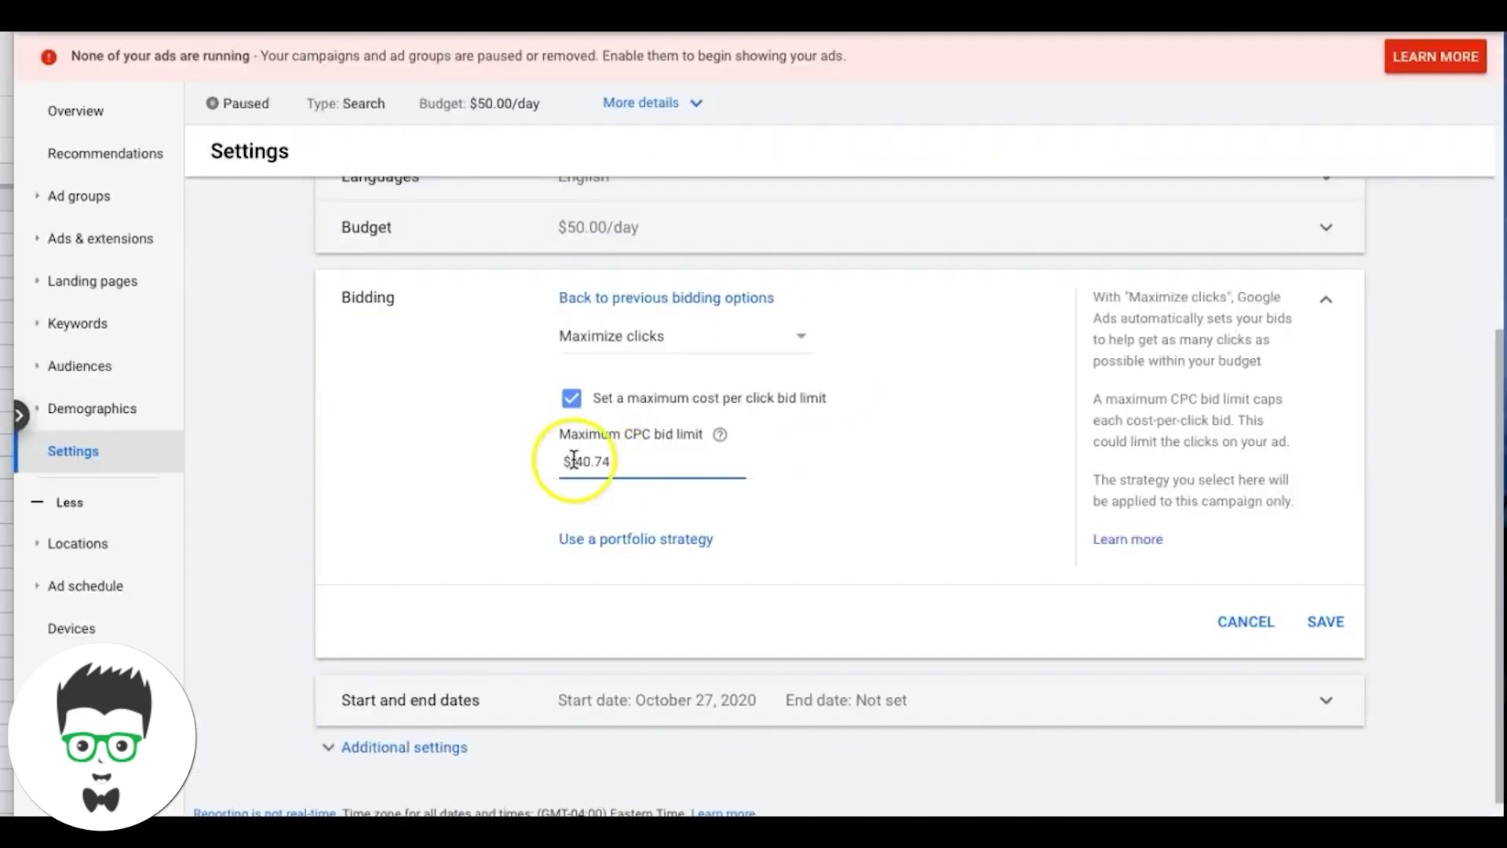
left_click(634, 468)
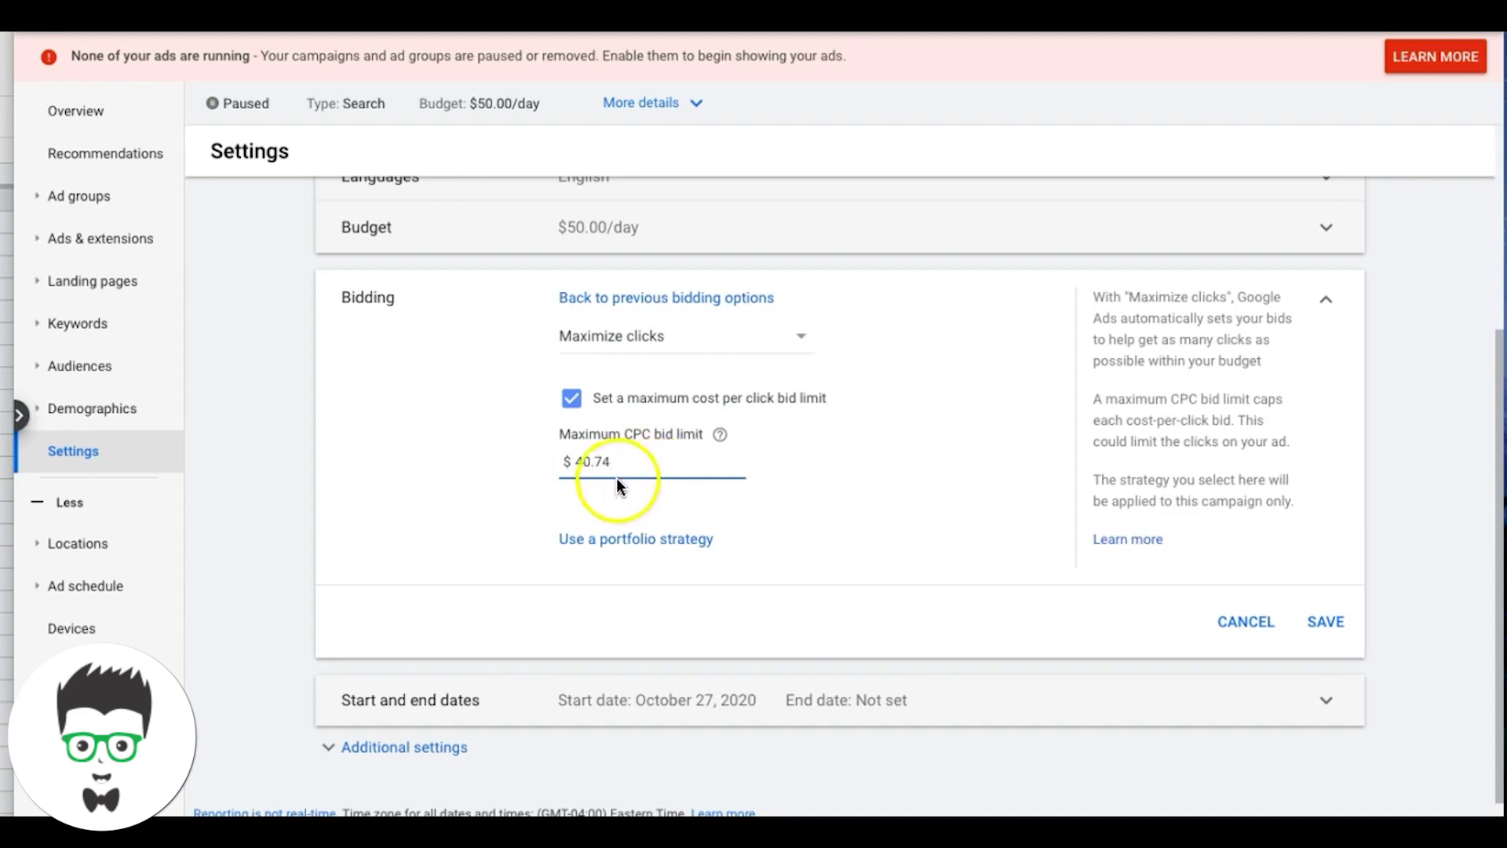
left_click(584, 461)
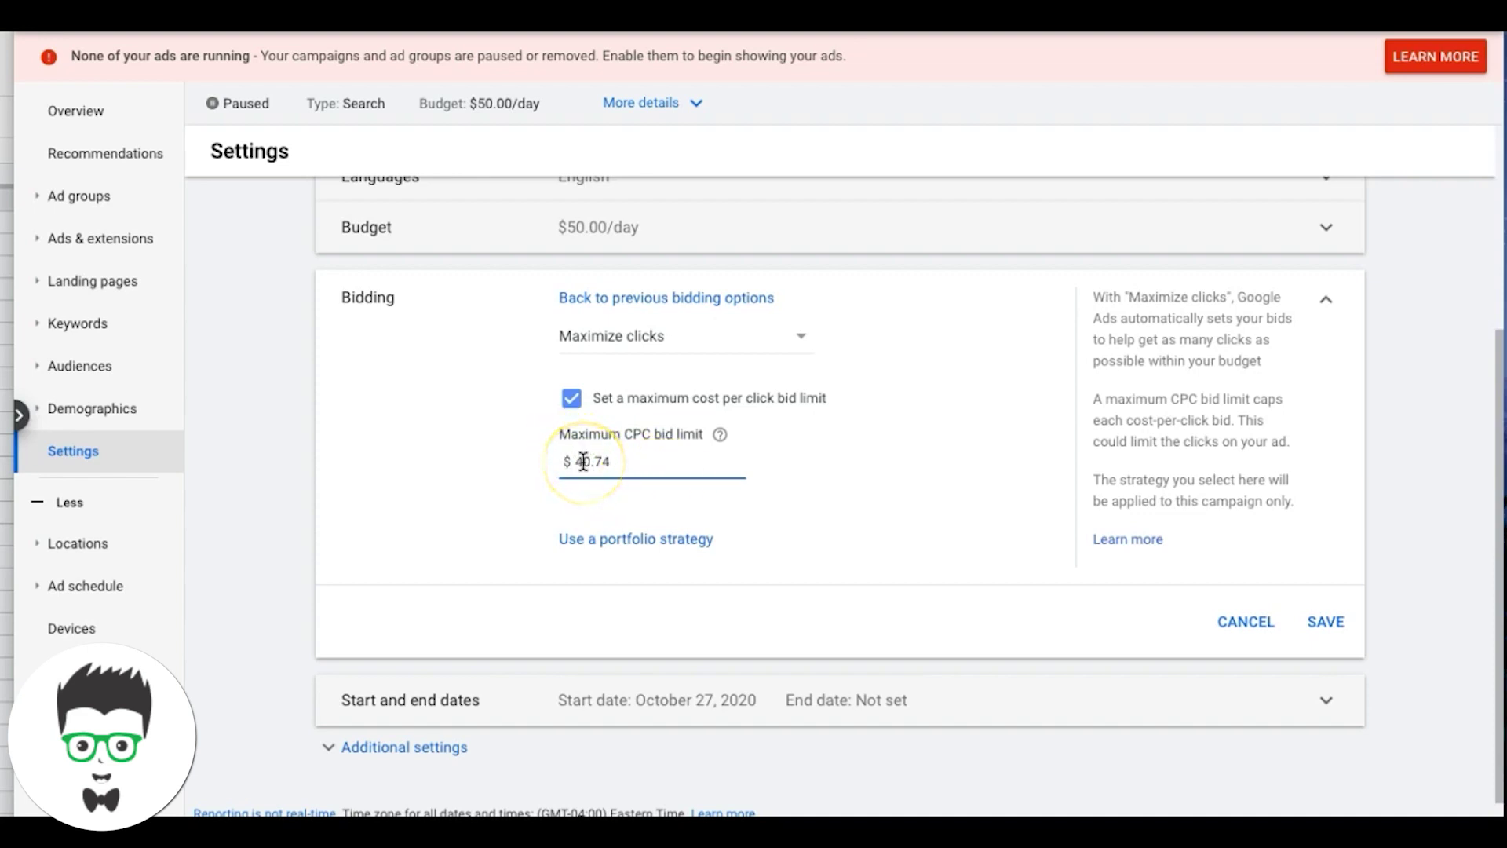
left_click(632, 461)
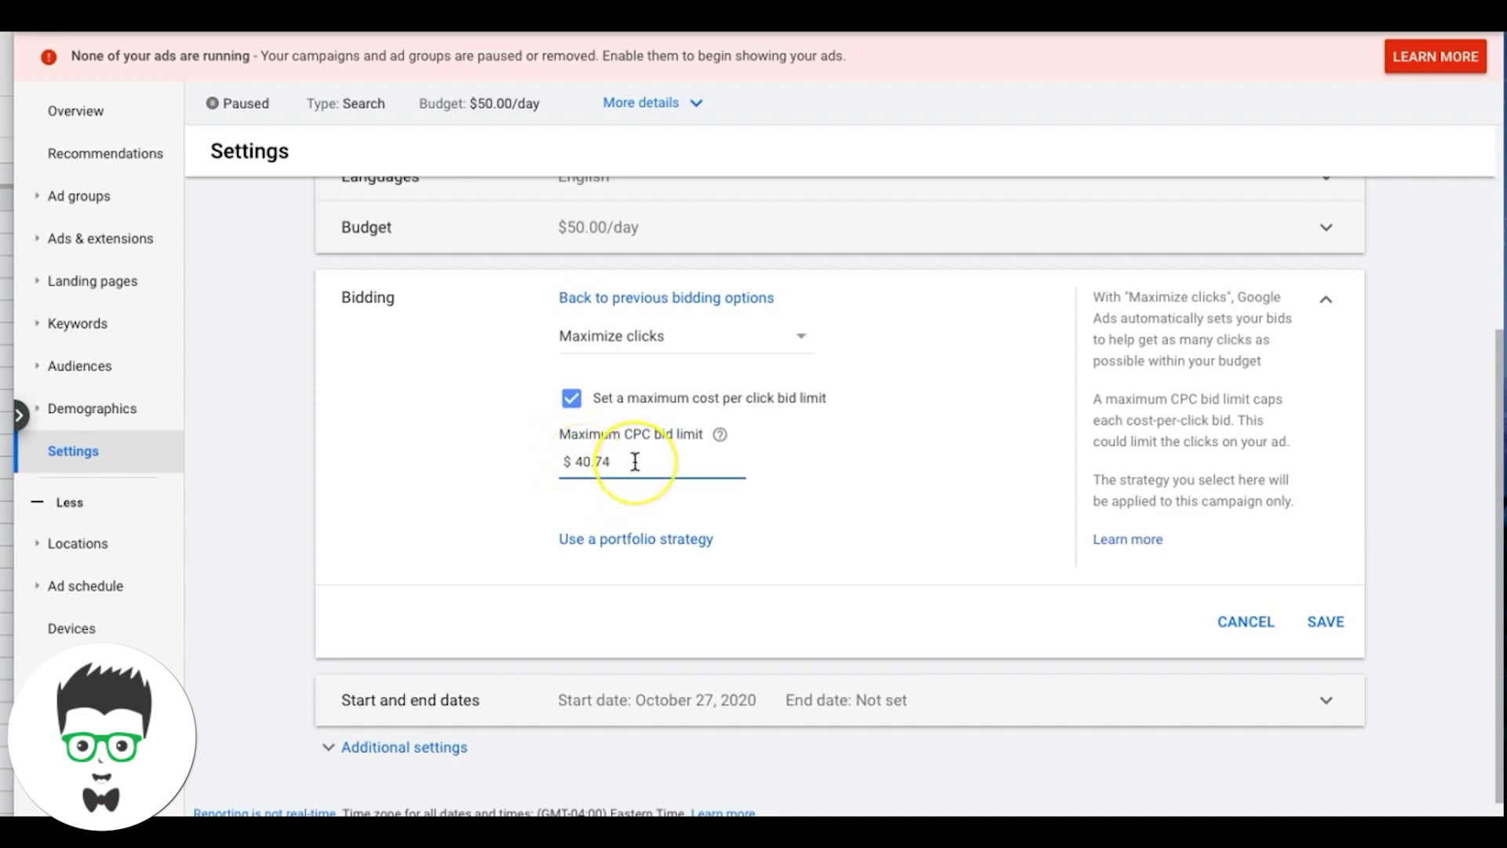
left_click(795, 436)
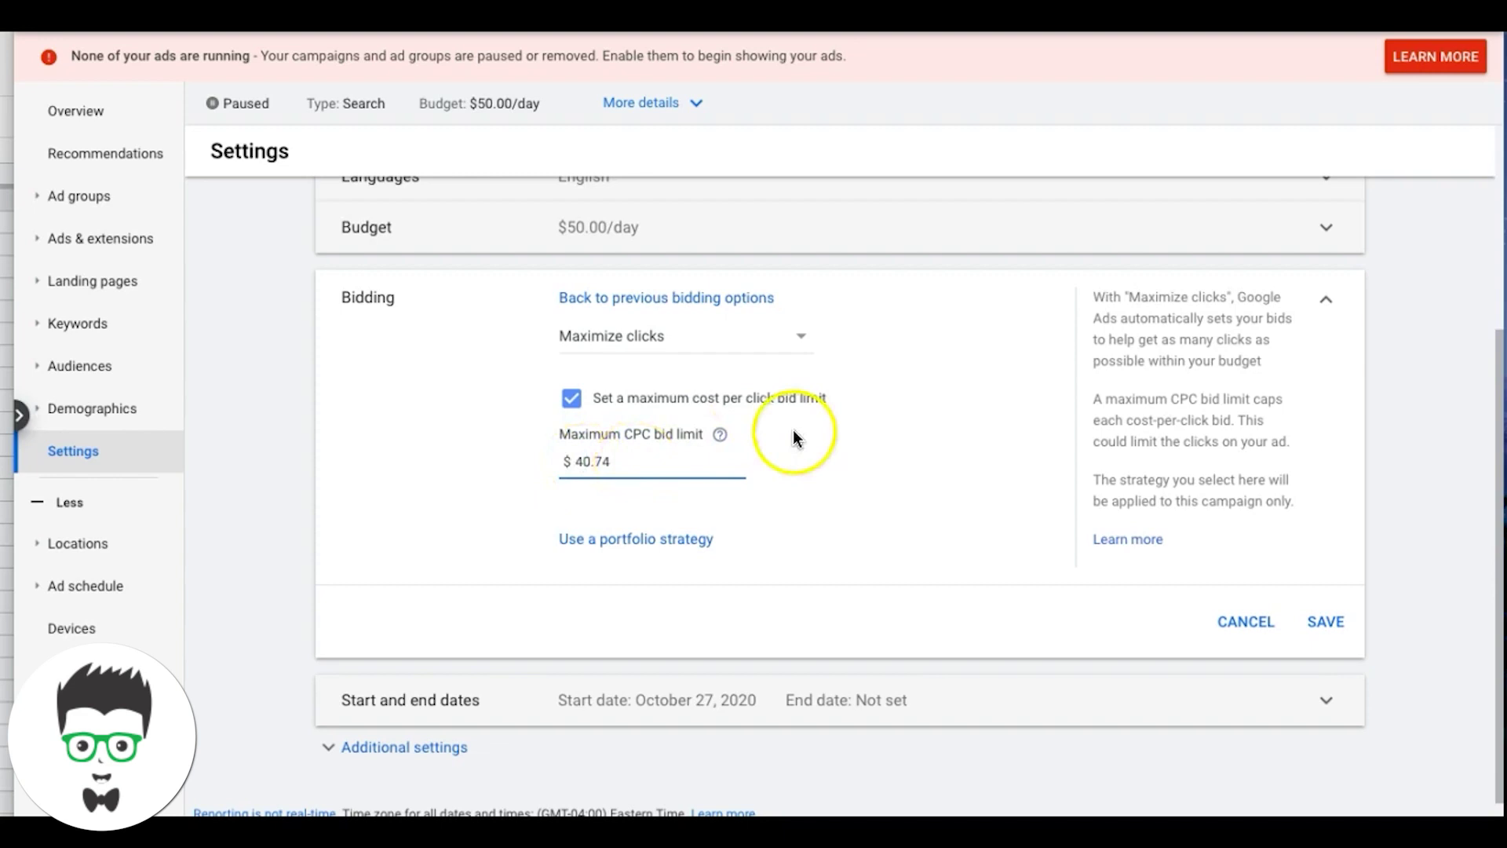
Switch the campaign's bidding strategy to Maximize conversions and read the description of the Maximize conversion value strategy
left_click(634, 337)
left_click(688, 506)
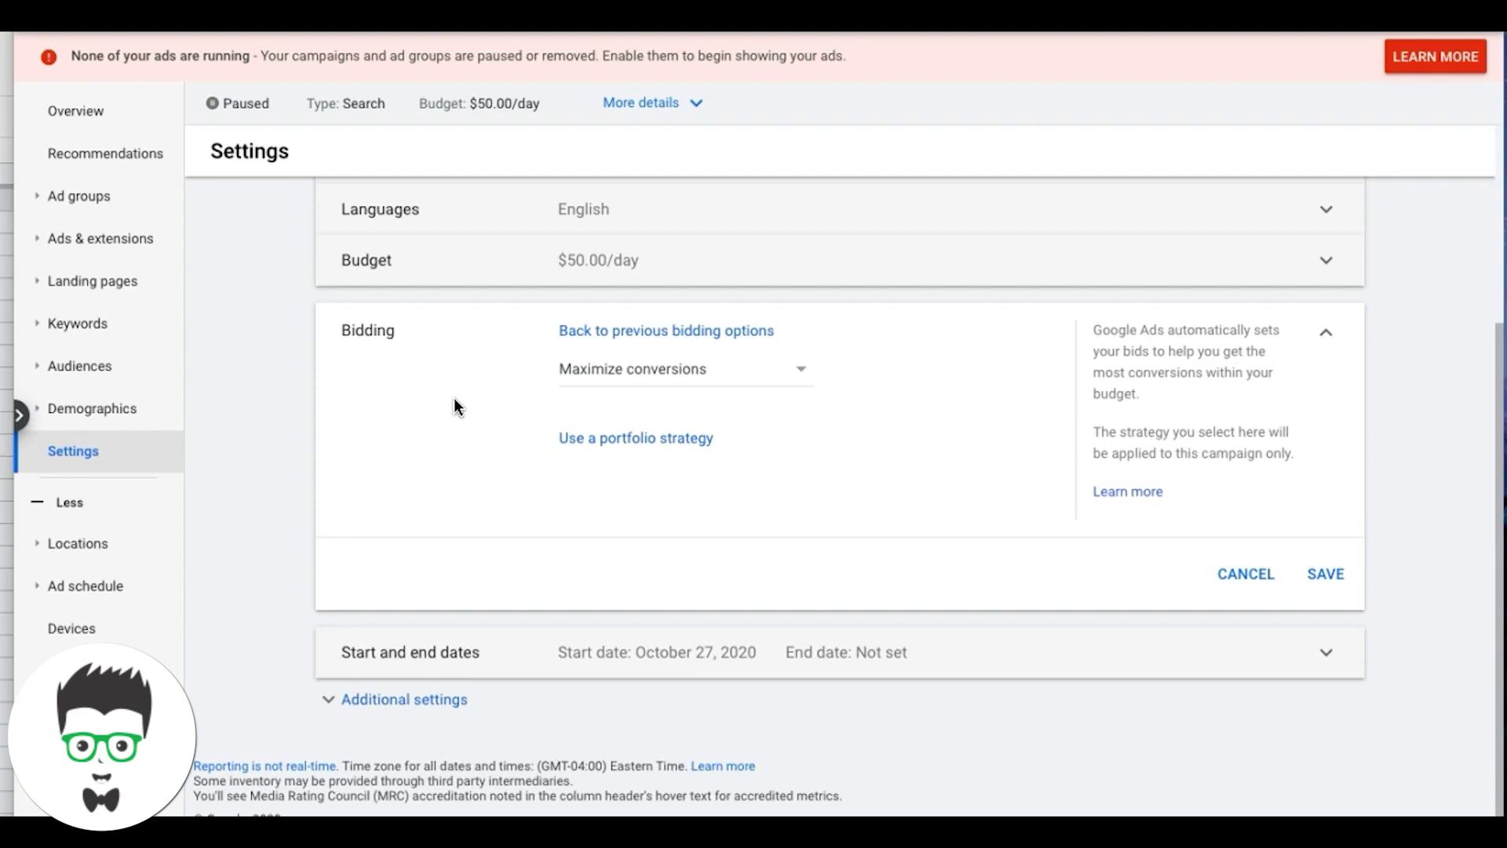
left_click(665, 378)
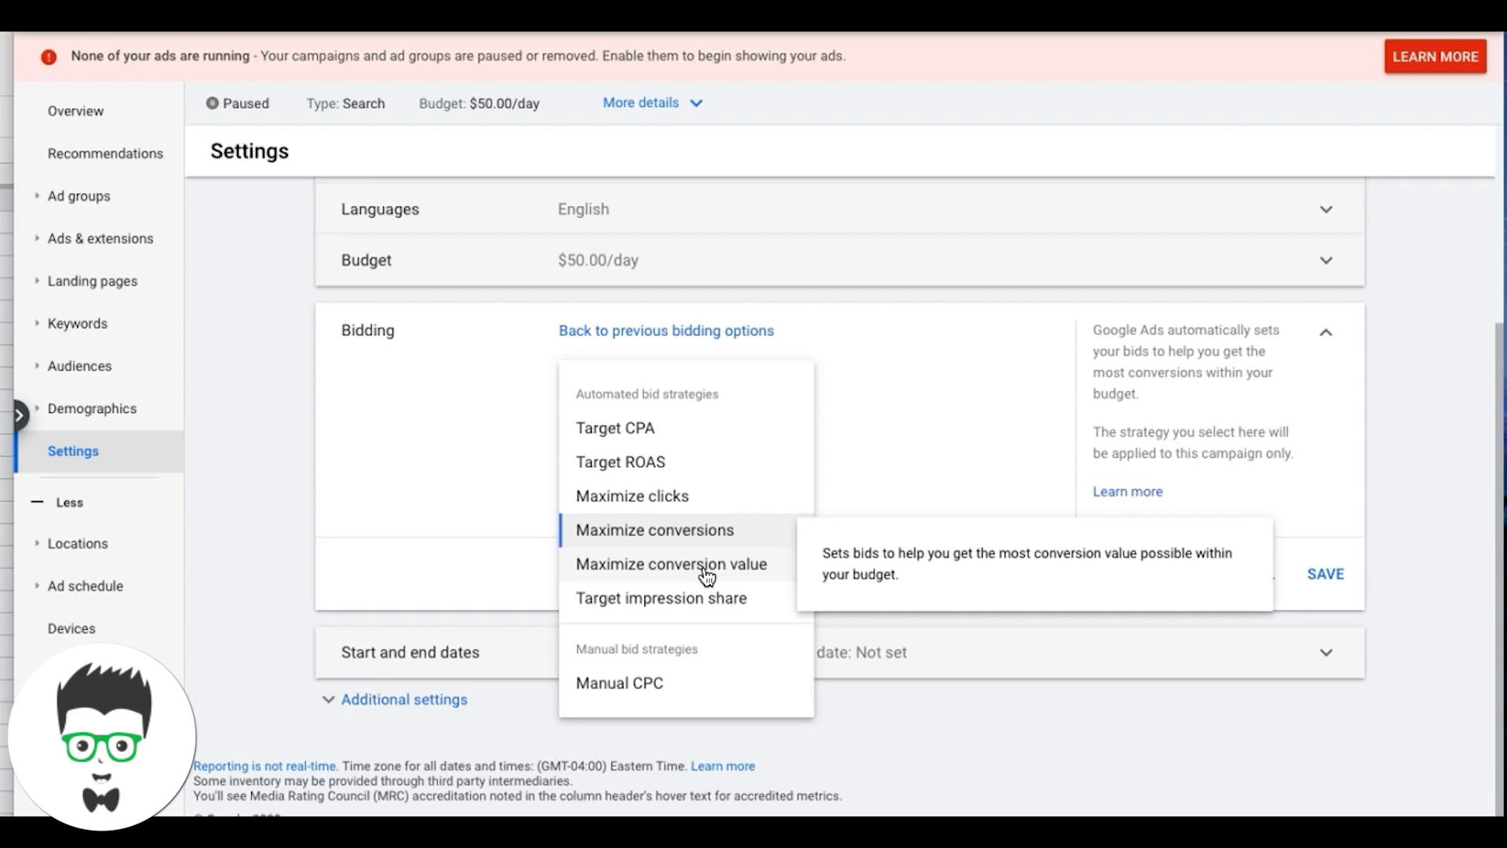
left_click(626, 571)
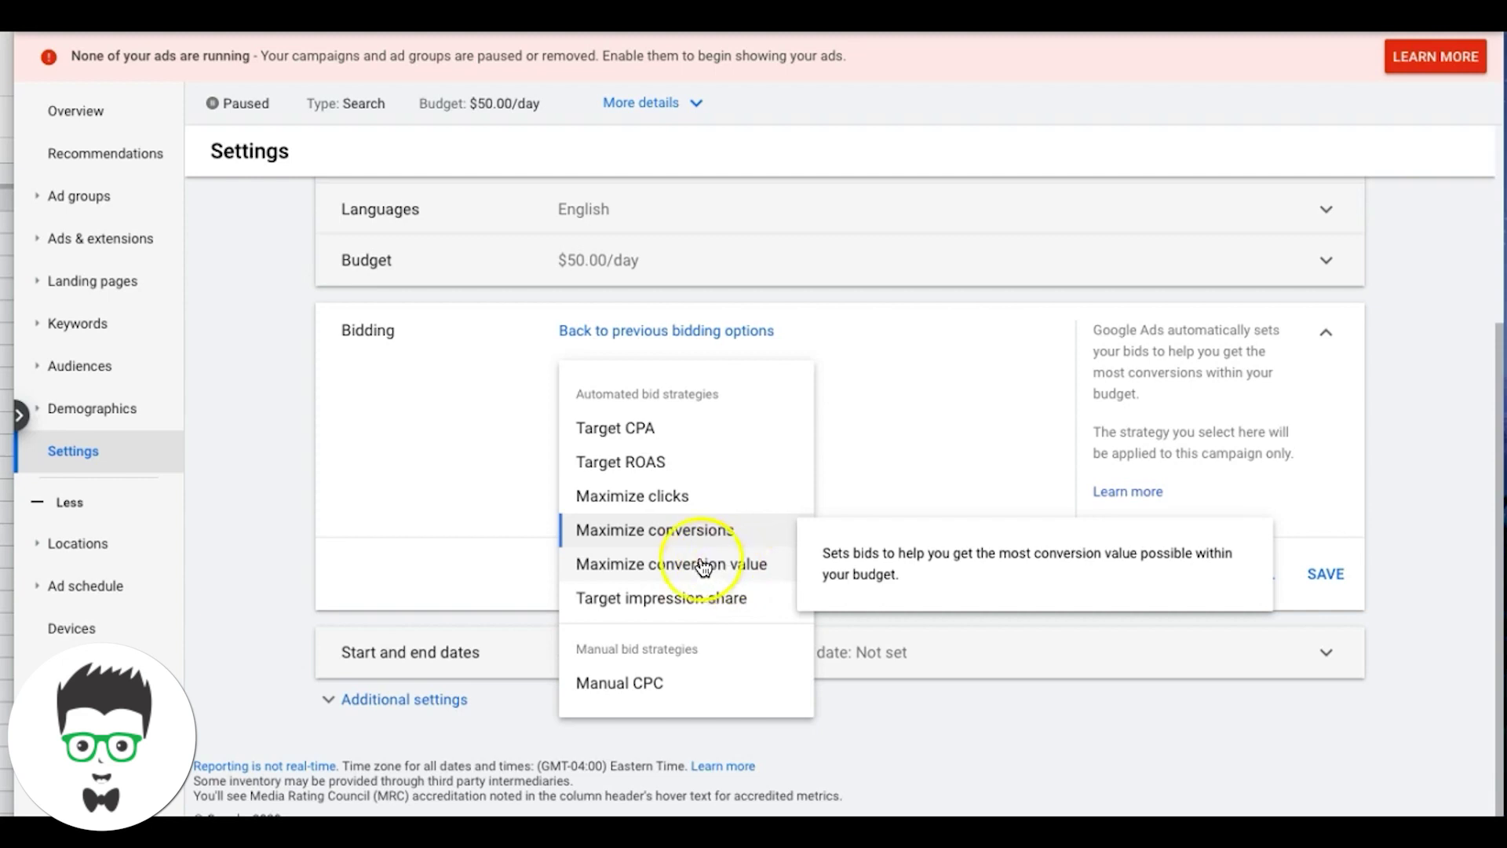
Choose Target impression share bidding with ads at the top of results page and a 93% impression share target
left_click(697, 610)
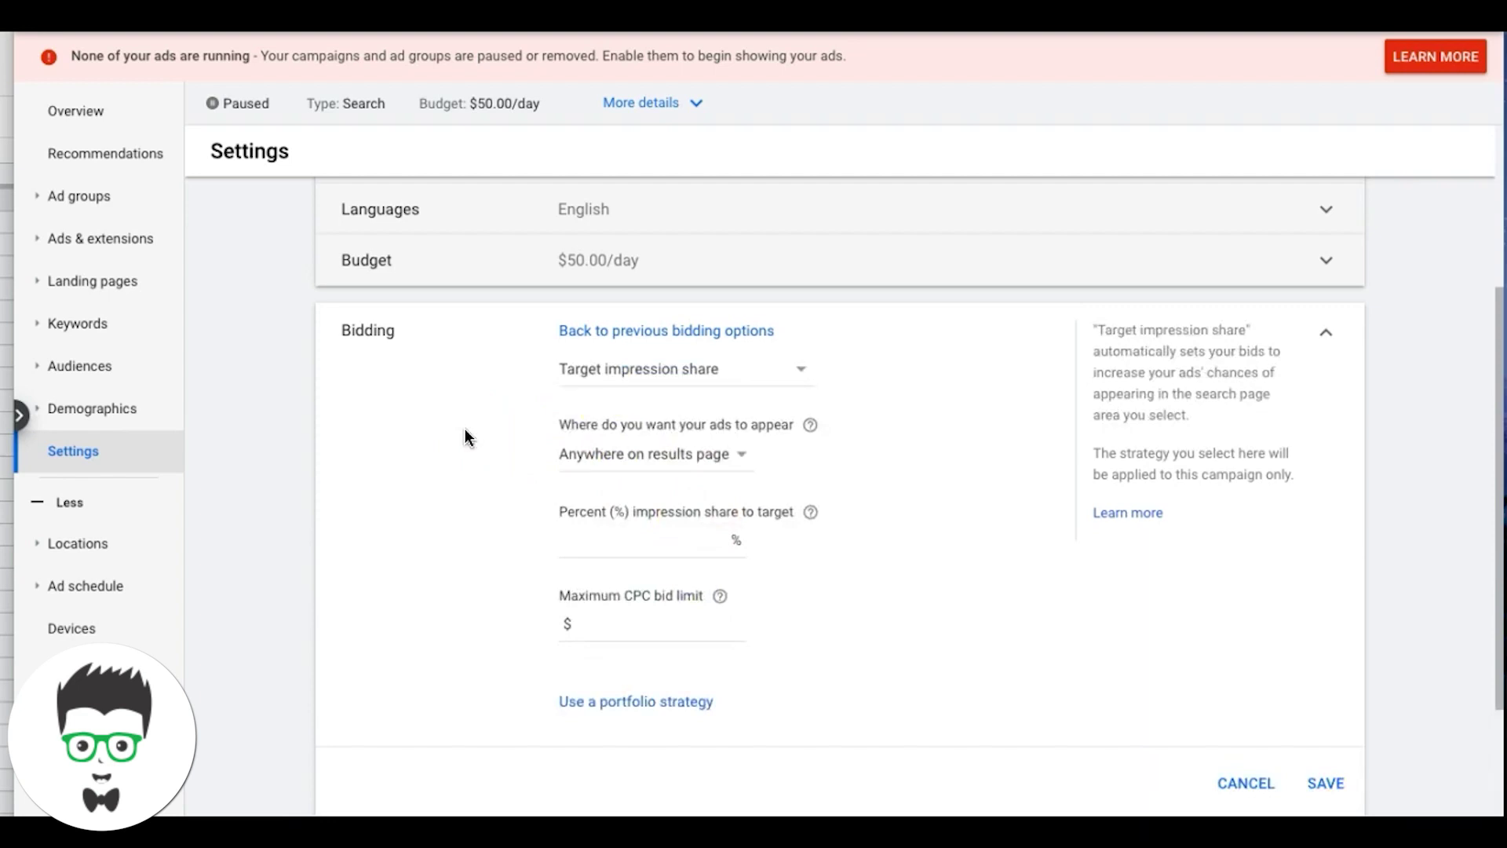
left_click(740, 455)
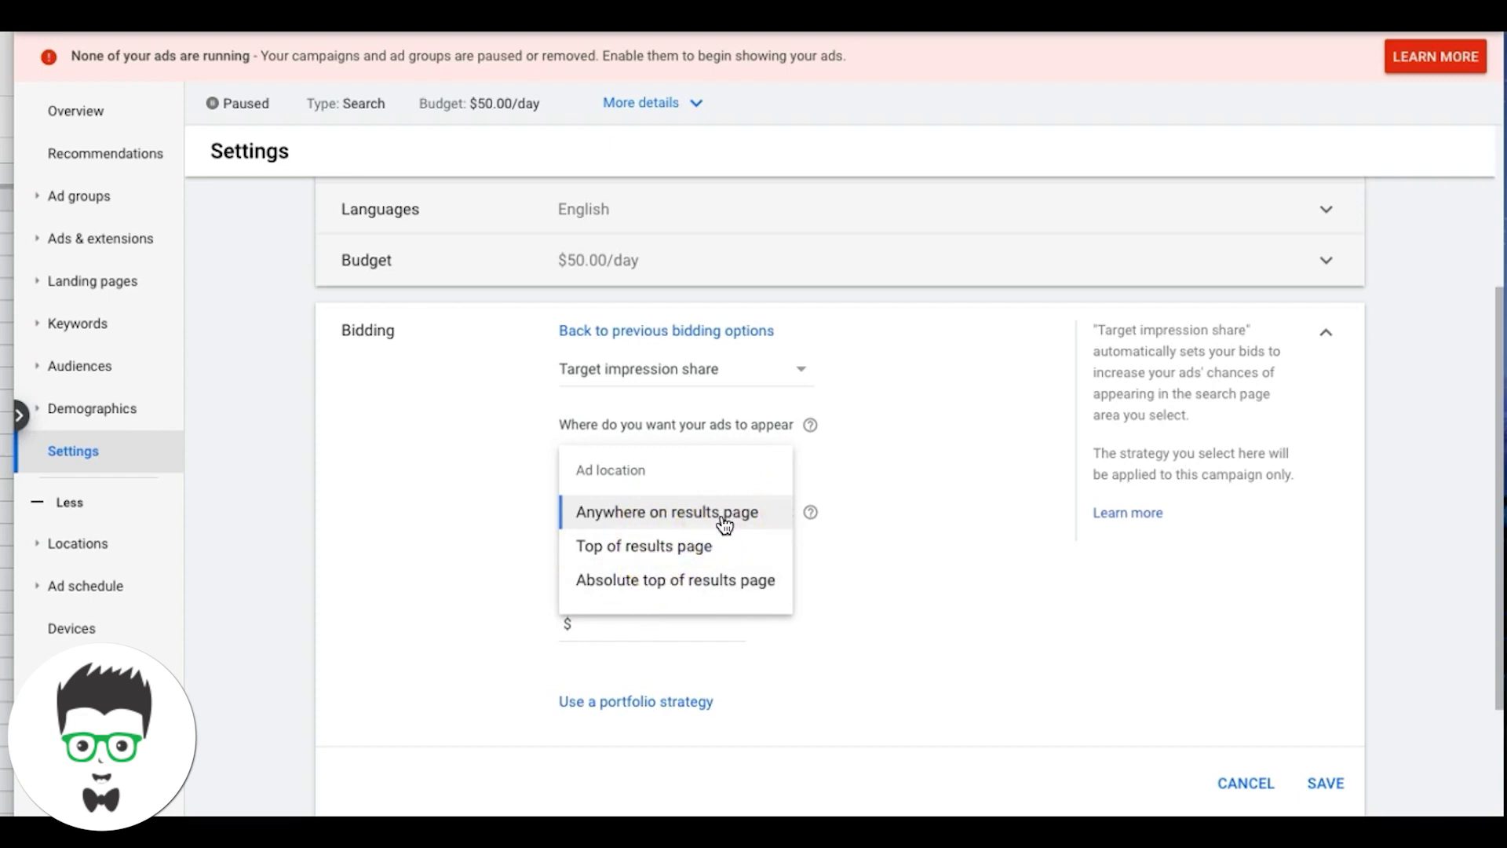
left_click(667, 546)
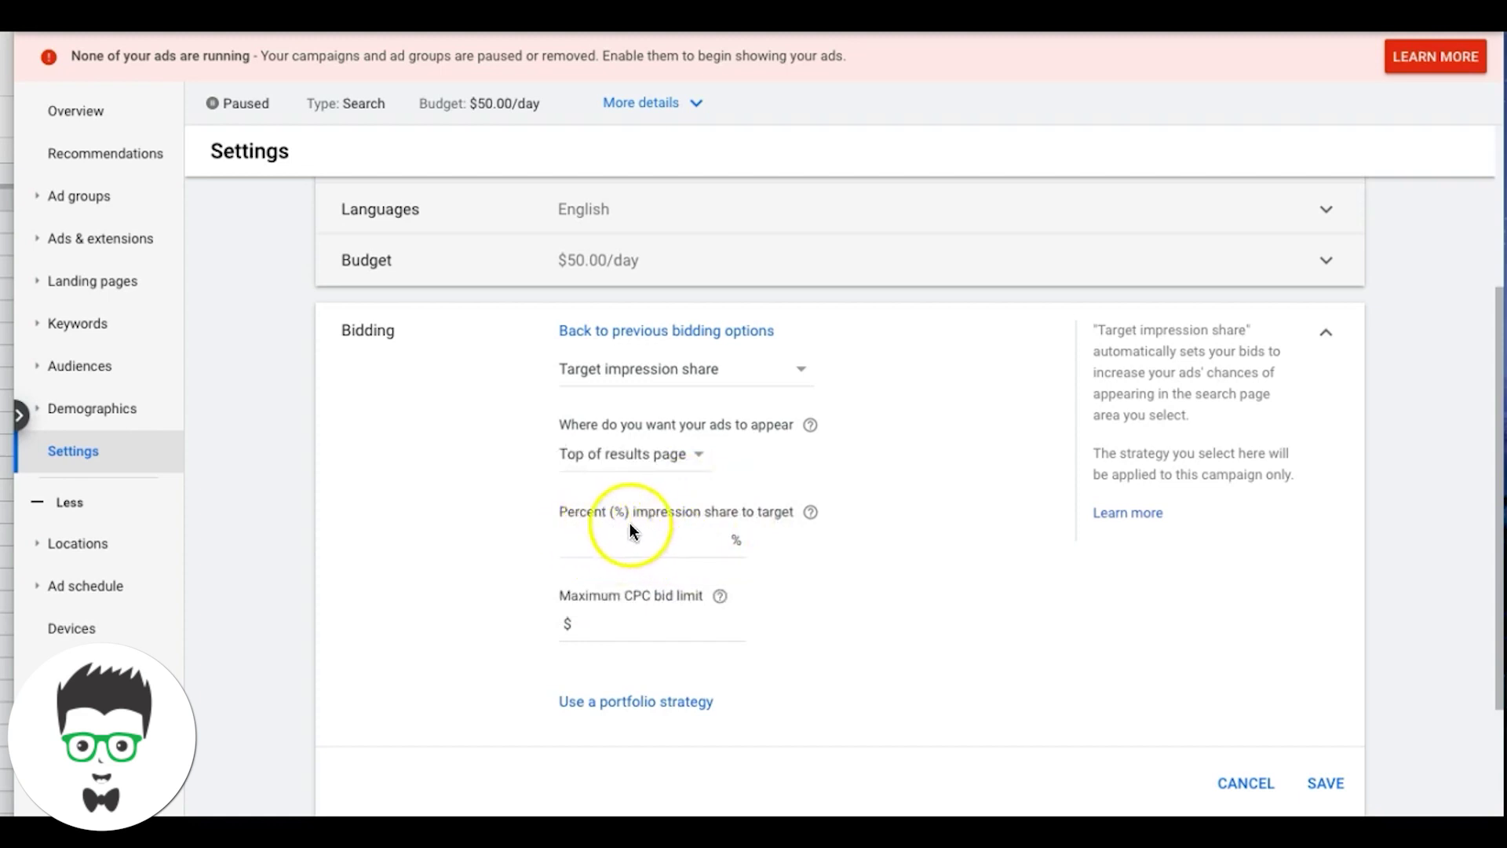
left_click(662, 539)
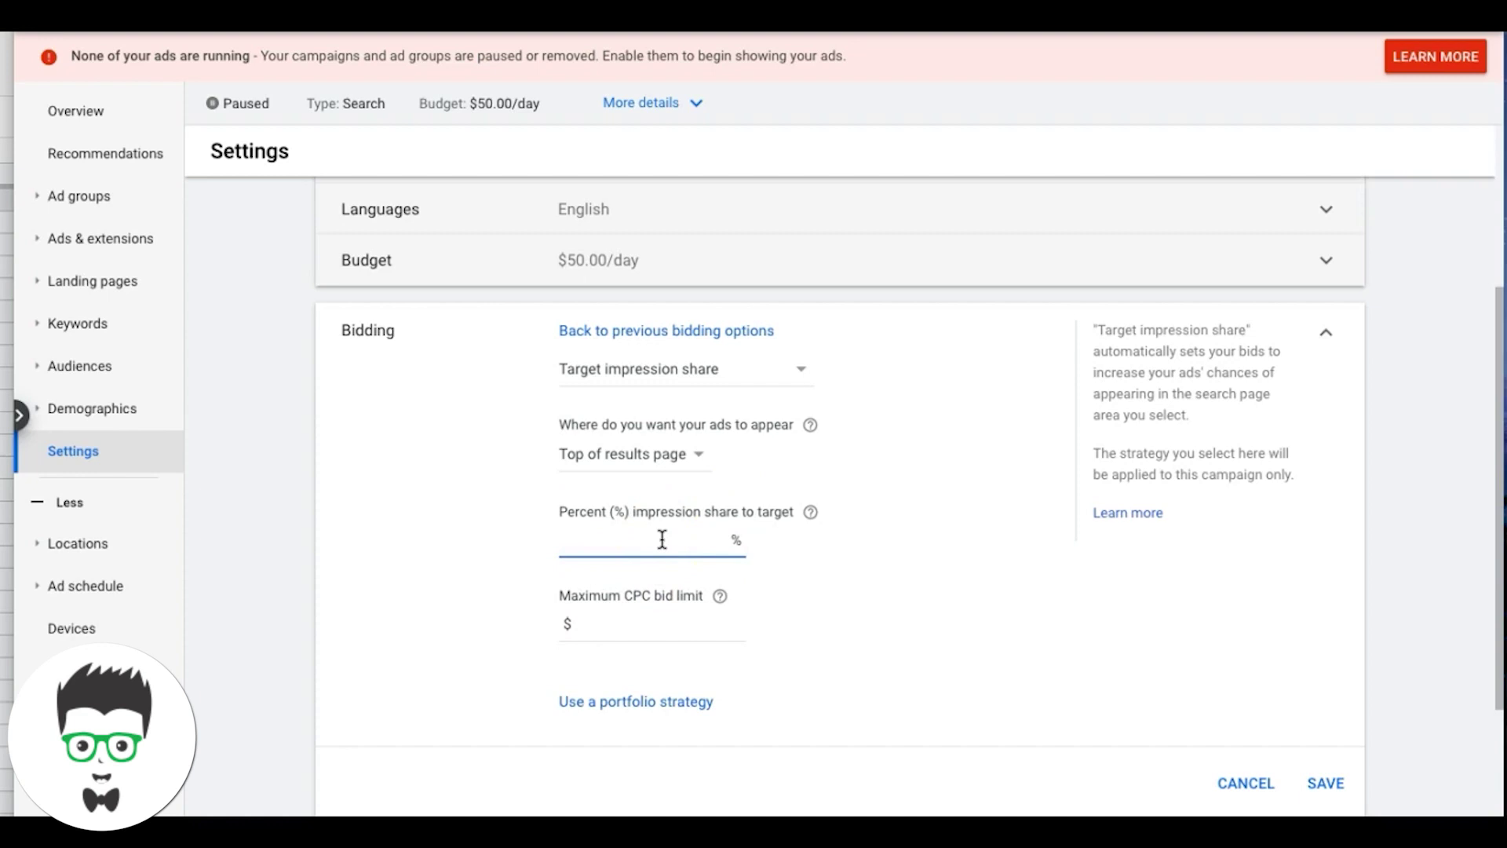
type("93")
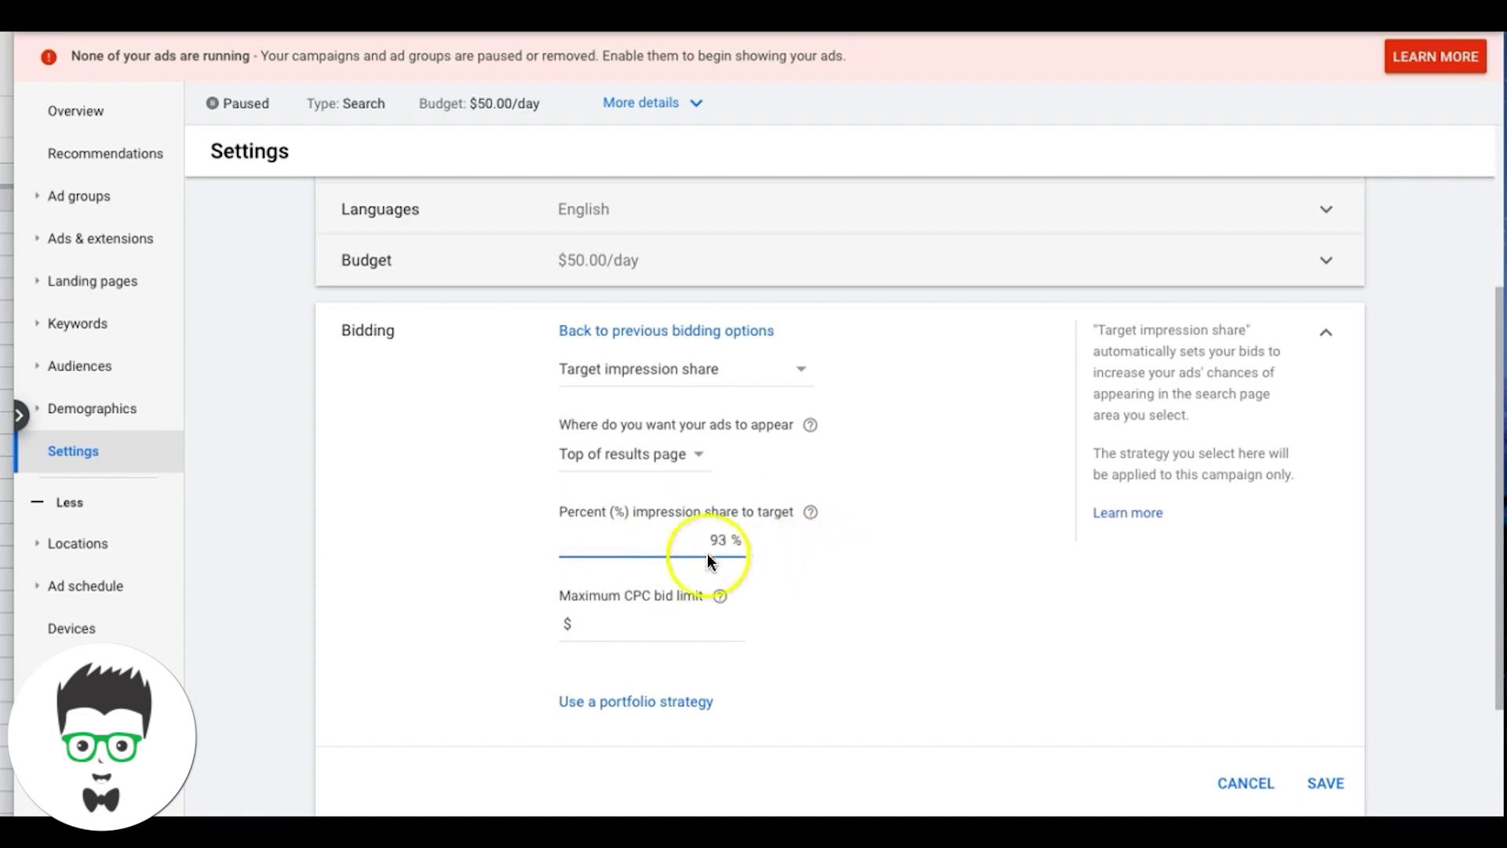
left_click(604, 626)
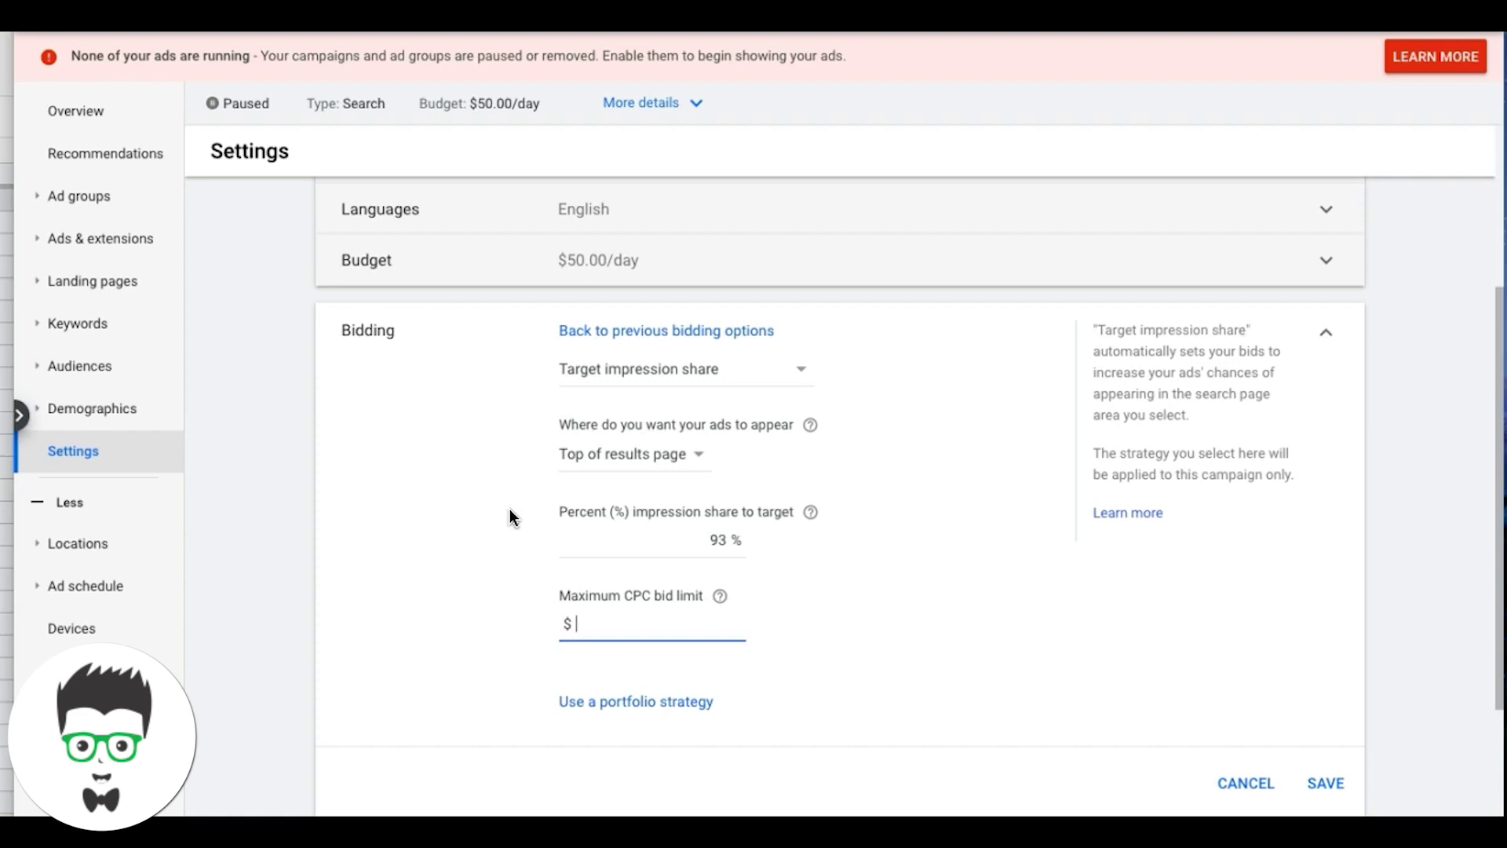
Switch the campaign's bidding strategy to Manual CPC and read the help explanation of Enhanced CPC
left_click(680, 383)
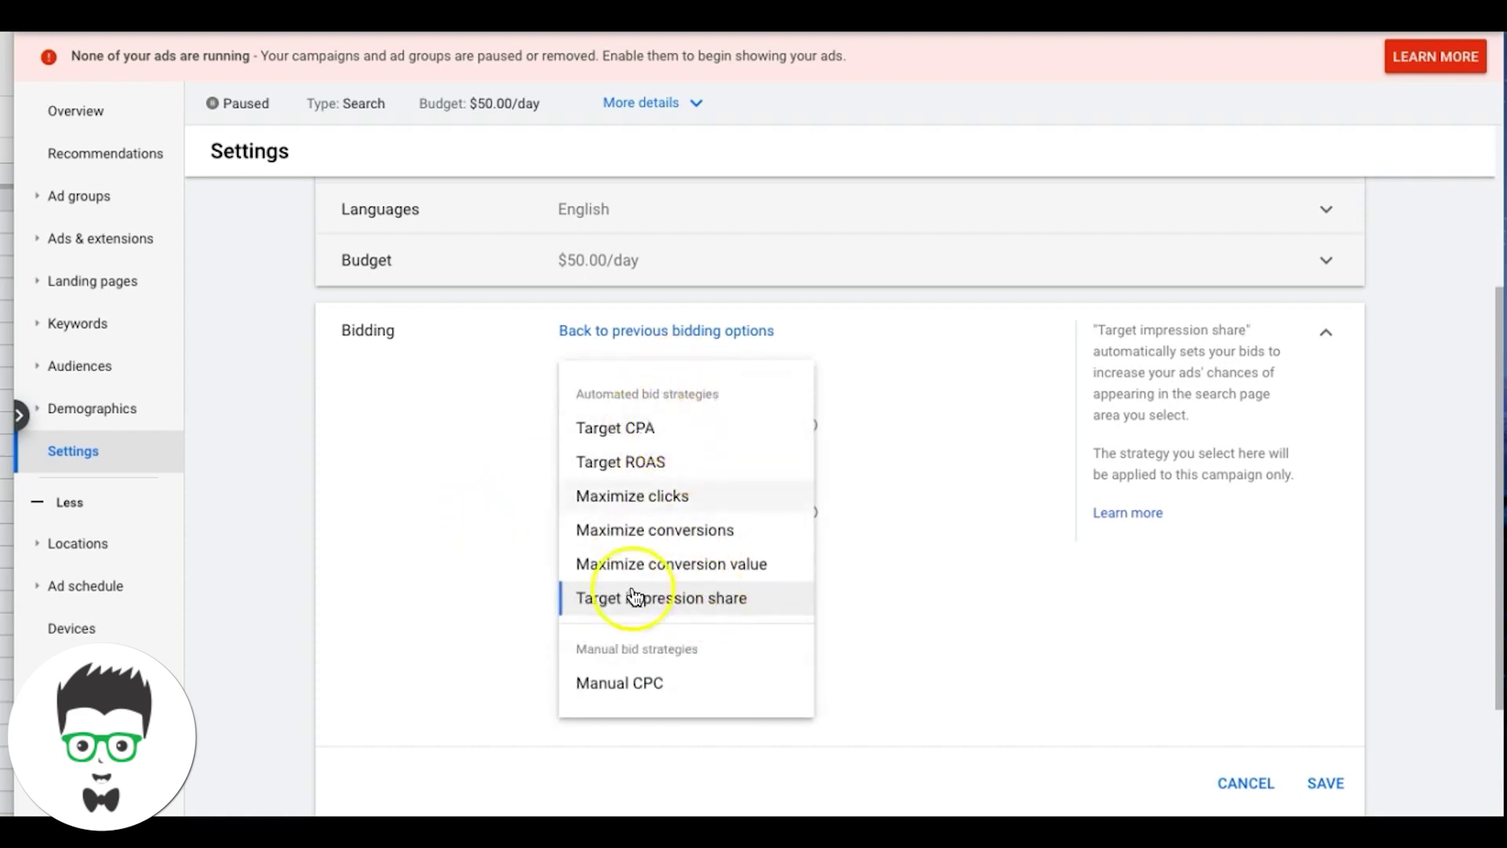
left_click(644, 686)
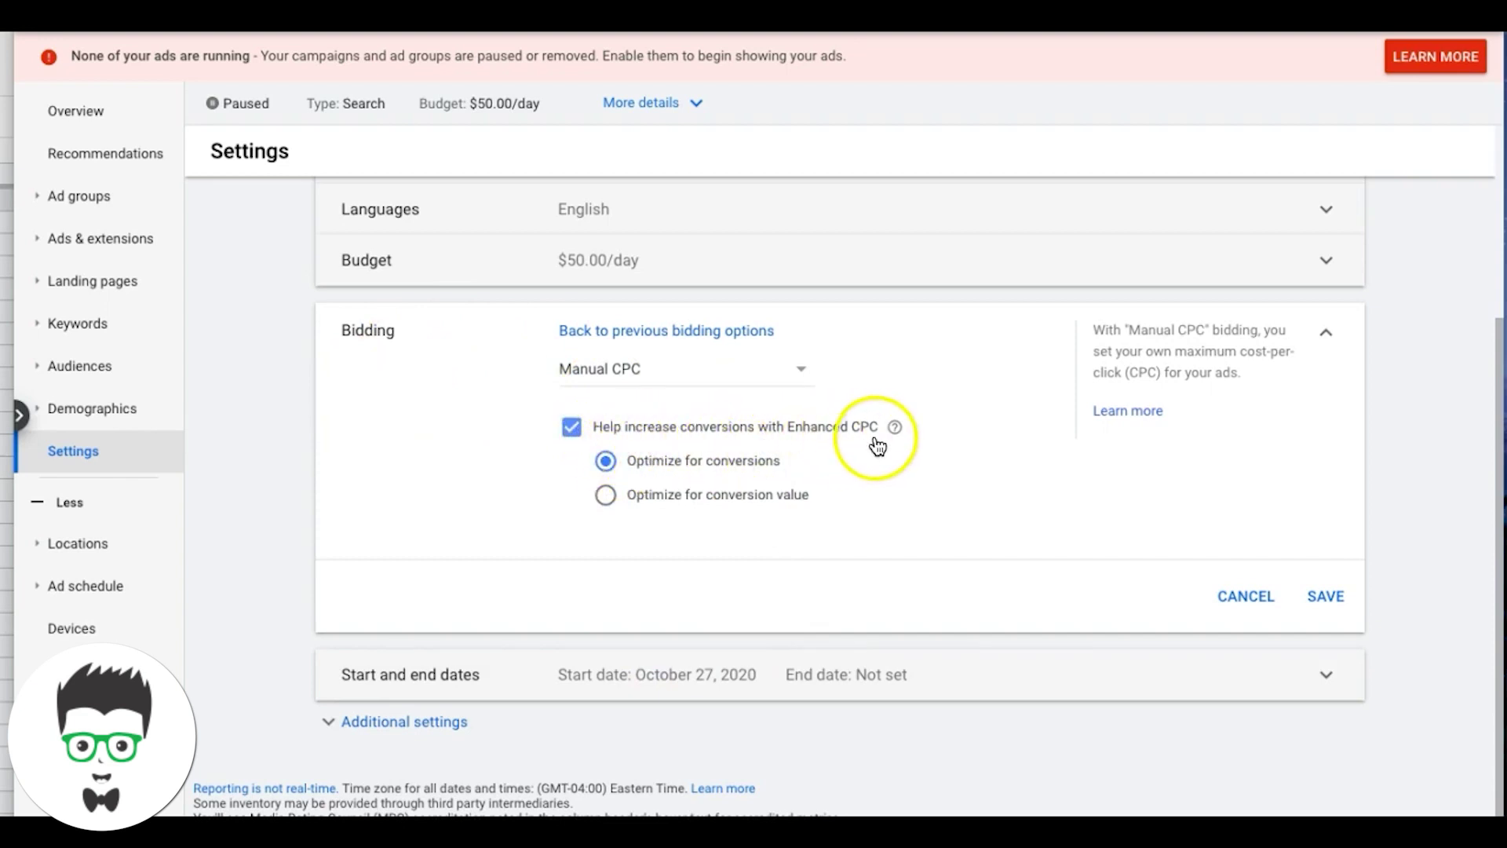
mouse_move(895, 432)
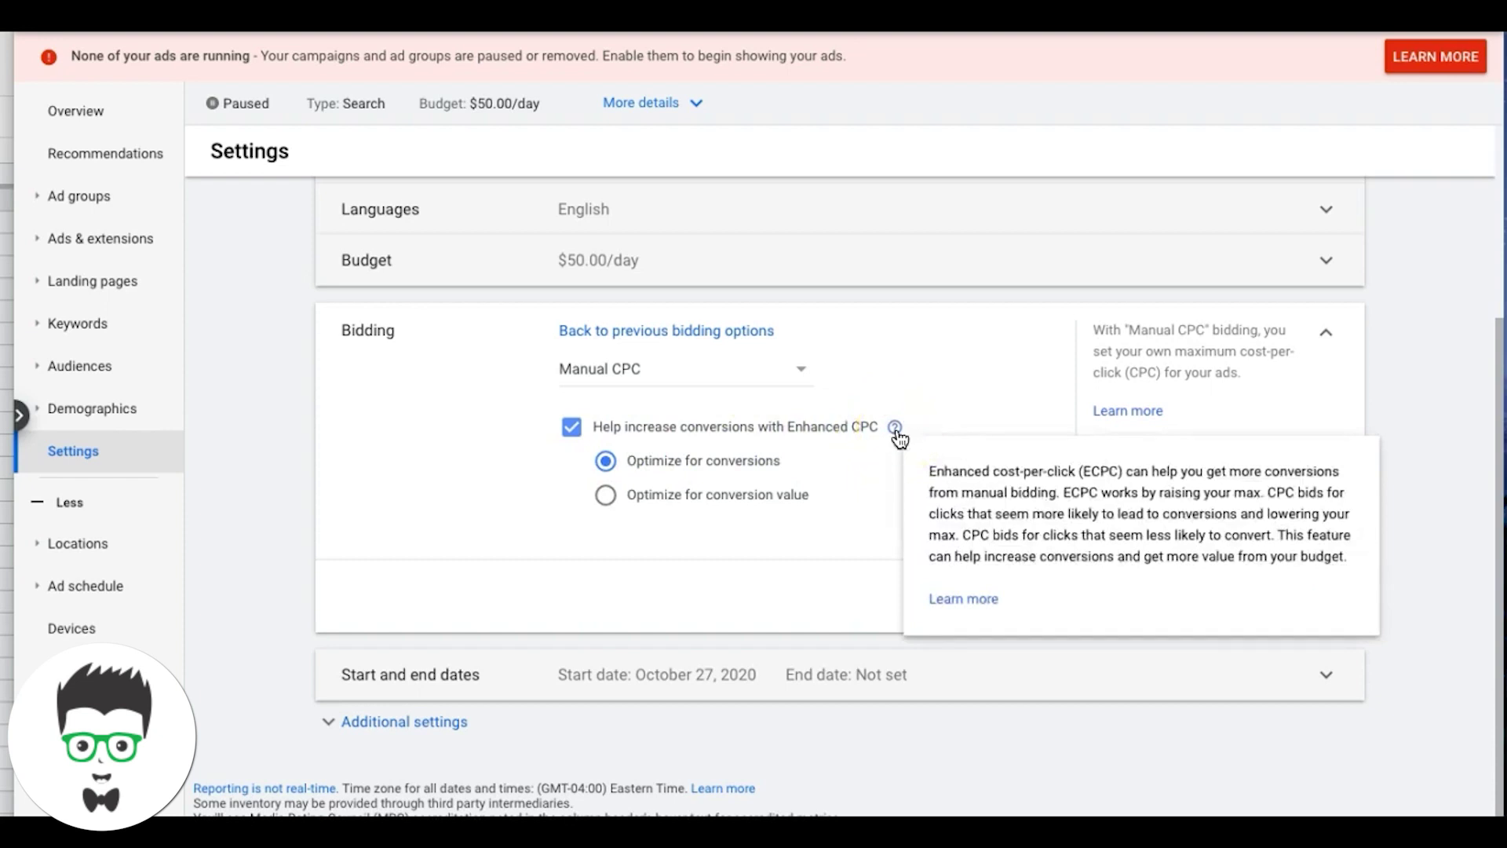